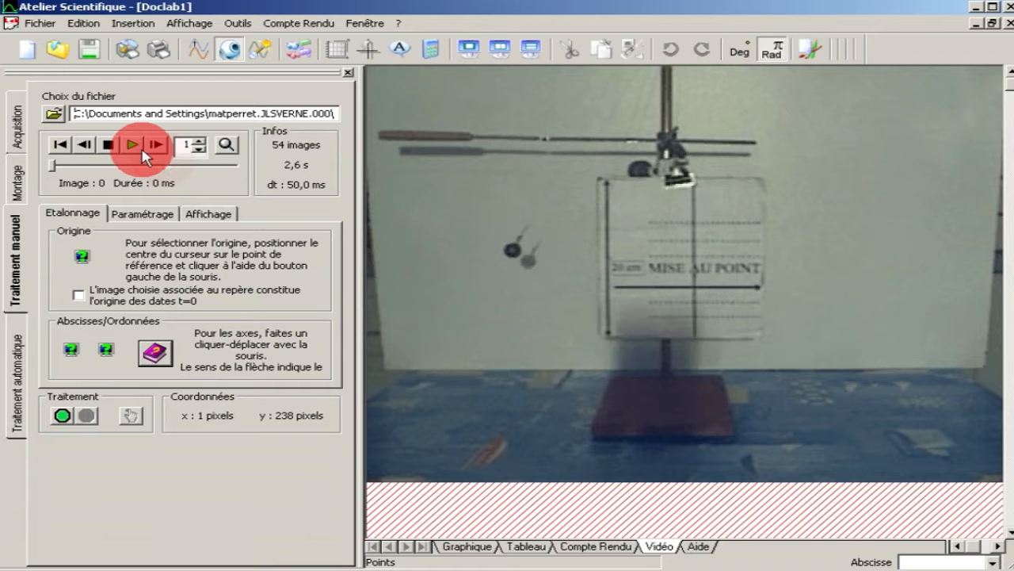
Play the pendulum video through once and rewind it to the first image
{"action": "left_click", "coordinate": [134, 146]}
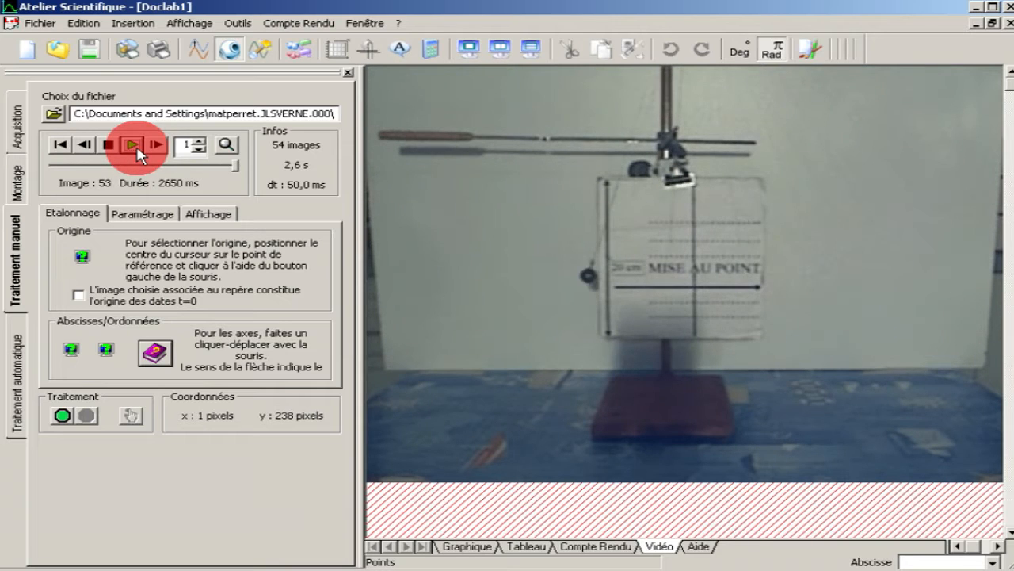
{"action": "left_click", "coordinate": [60, 145]}
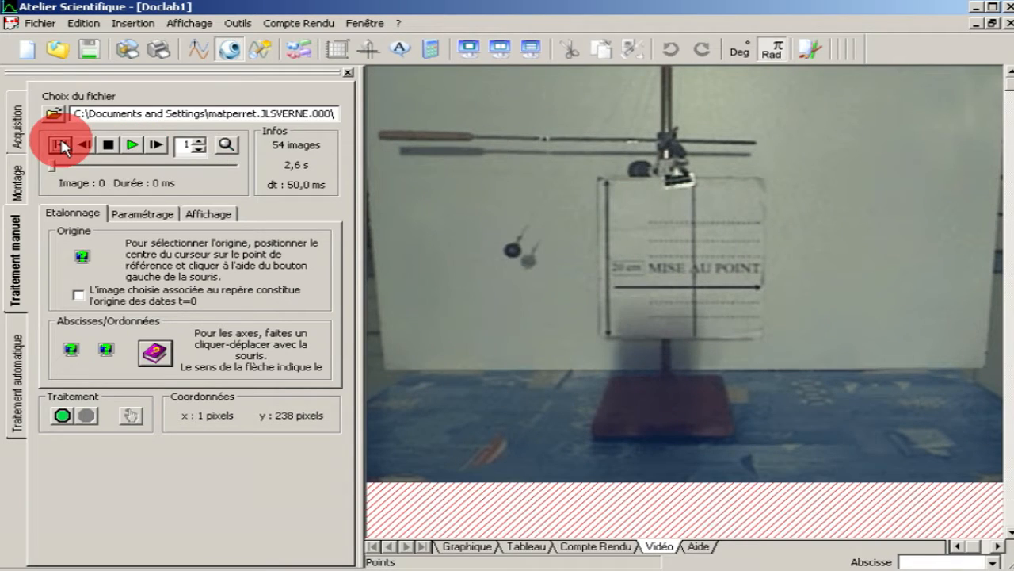
In the Montage mode, advance the video to image 11 and set it as the start of the AVI portion
{"action": "left_click", "coordinate": [18, 177]}
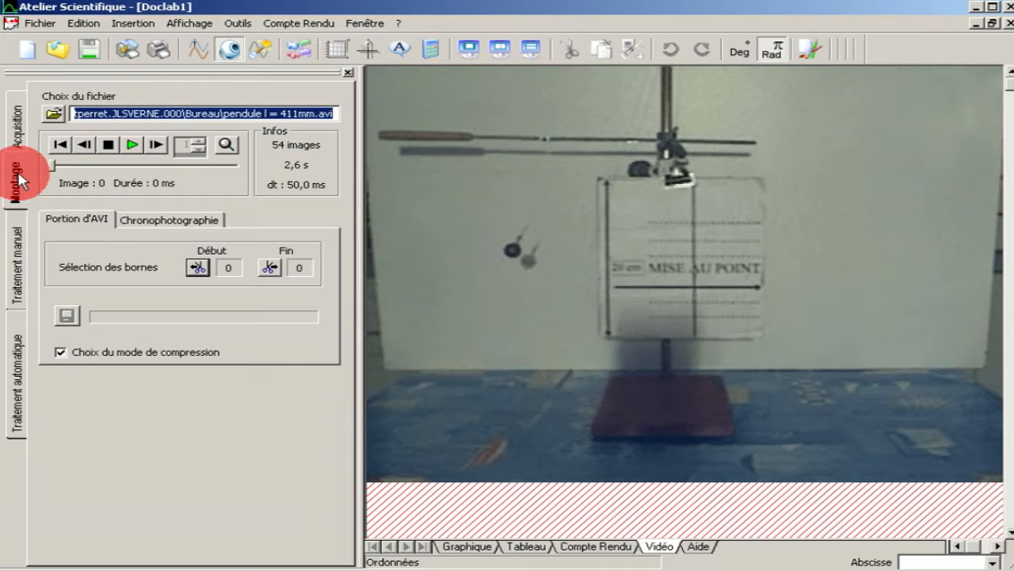
{"action": "left_click", "coordinate": [157, 144]}
{"action": "left_click", "coordinate": [157, 144]}
{"action": "left_click", "coordinate": [157, 144]}
{"action": "left_click", "coordinate": [157, 144]}
{"action": "left_click", "coordinate": [157, 144]}
{"action": "left_click", "coordinate": [157, 144]}
{"action": "left_click", "coordinate": [157, 144]}
{"action": "left_click", "coordinate": [157, 144]}
{"action": "left_click", "coordinate": [157, 144]}
{"action": "left_click", "coordinate": [157, 144]}
{"action": "left_click", "coordinate": [157, 144]}
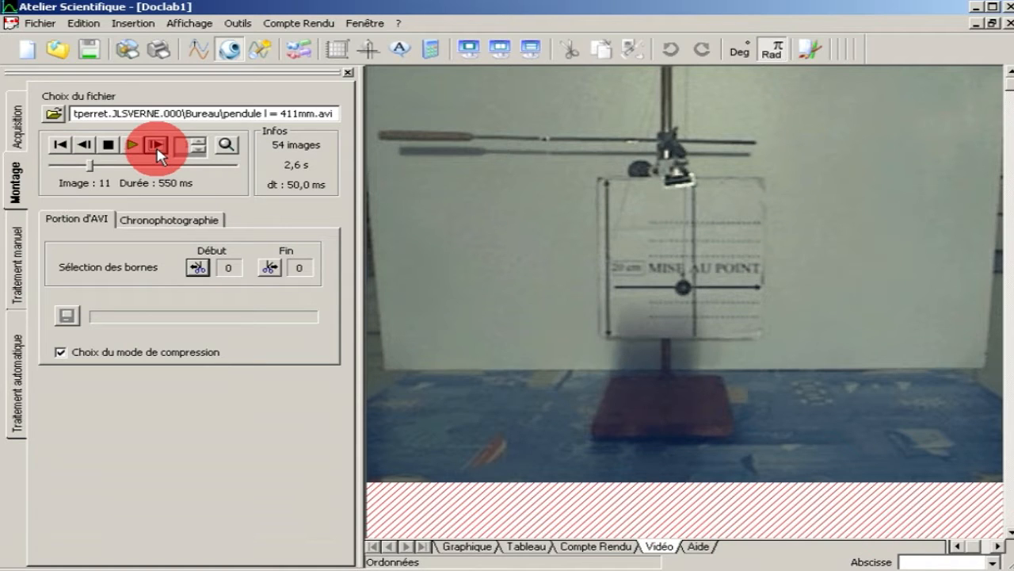
{"action": "left_click", "coordinate": [199, 267]}
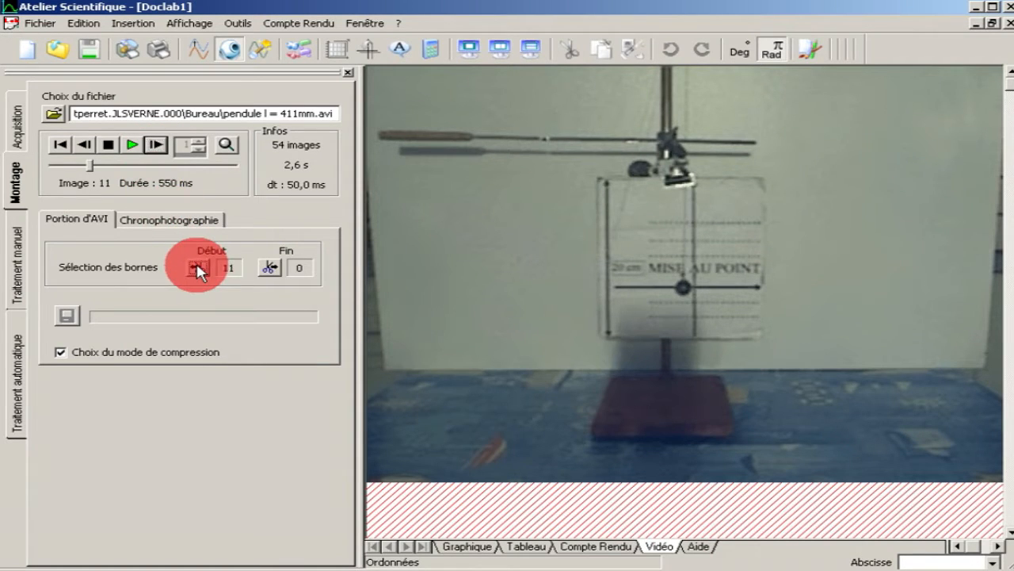
Advance the video to image 38 and set it as the end of the AVI portion
{"action": "left_click", "coordinate": [158, 145]}
{"action": "left_click", "coordinate": [158, 146]}
{"action": "left_click", "coordinate": [158, 146]}
{"action": "left_click", "coordinate": [158, 146]}
{"action": "left_click", "coordinate": [158, 145]}
{"action": "left_click", "coordinate": [158, 146]}
{"action": "left_click", "coordinate": [158, 146]}
{"action": "left_click", "coordinate": [158, 146]}
{"action": "left_click", "coordinate": [158, 146]}
{"action": "left_click", "coordinate": [158, 146]}
{"action": "left_click", "coordinate": [158, 146]}
{"action": "left_click", "coordinate": [157, 146]}
{"action": "left_click", "coordinate": [157, 146]}
{"action": "left_click", "coordinate": [158, 146]}
{"action": "left_click", "coordinate": [158, 146]}
{"action": "left_click", "coordinate": [157, 146]}
{"action": "left_click", "coordinate": [157, 146]}
{"action": "left_click", "coordinate": [158, 145]}
{"action": "left_click", "coordinate": [158, 146]}
{"action": "left_click", "coordinate": [157, 146]}
{"action": "left_click", "coordinate": [158, 146]}
{"action": "left_click", "coordinate": [158, 145]}
{"action": "left_click", "coordinate": [158, 146]}
{"action": "left_click", "coordinate": [158, 145]}
{"action": "left_click", "coordinate": [157, 146]}
{"action": "left_click", "coordinate": [158, 146]}
{"action": "left_click", "coordinate": [158, 146]}
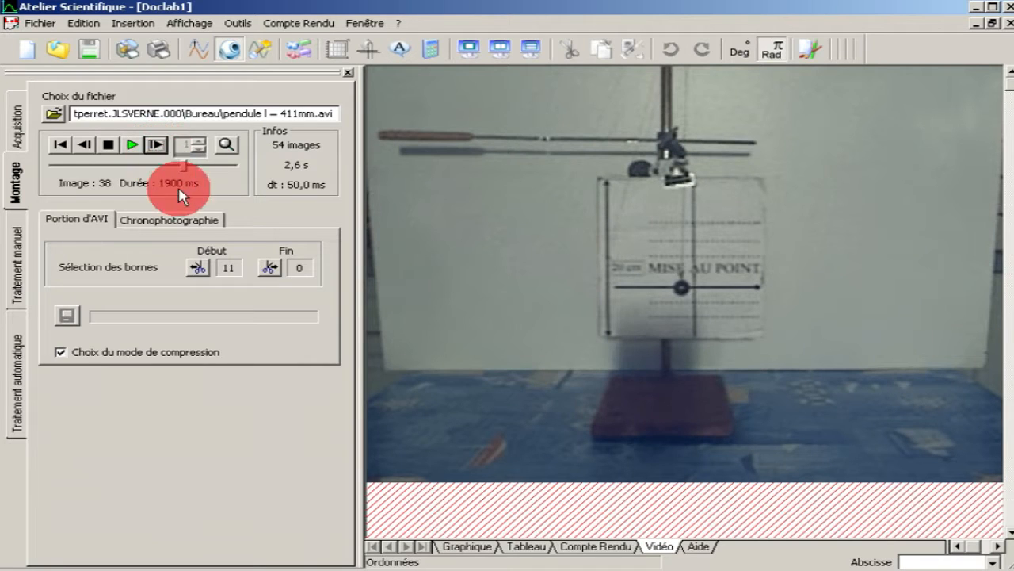
{"action": "left_click", "coordinate": [270, 268]}
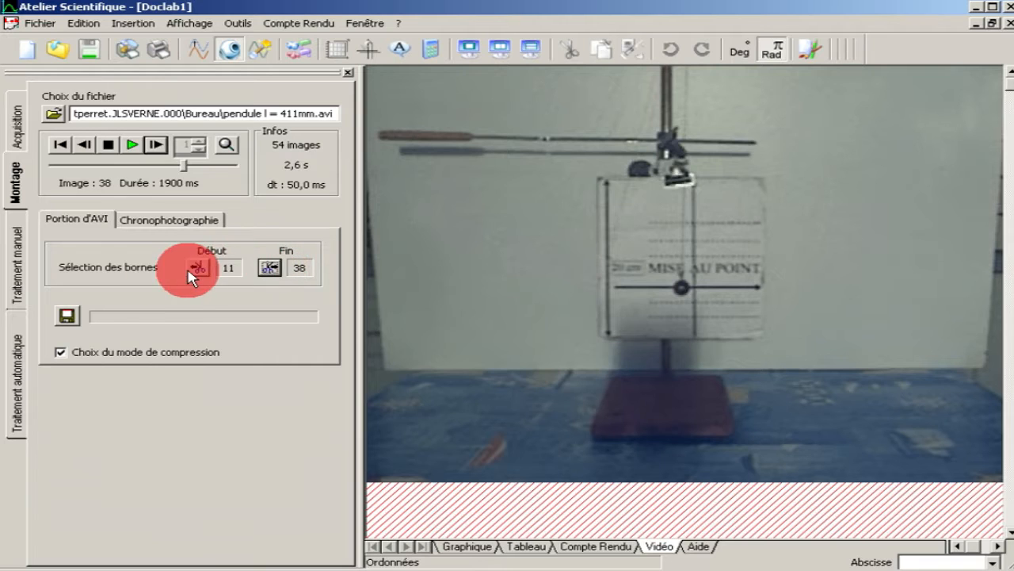
Save the selected portion as "Copie de pendule l = 411mm" in Bureau, using the uncompressed "Trames complètes" compressor
{"action": "left_click", "coordinate": [67, 316]}
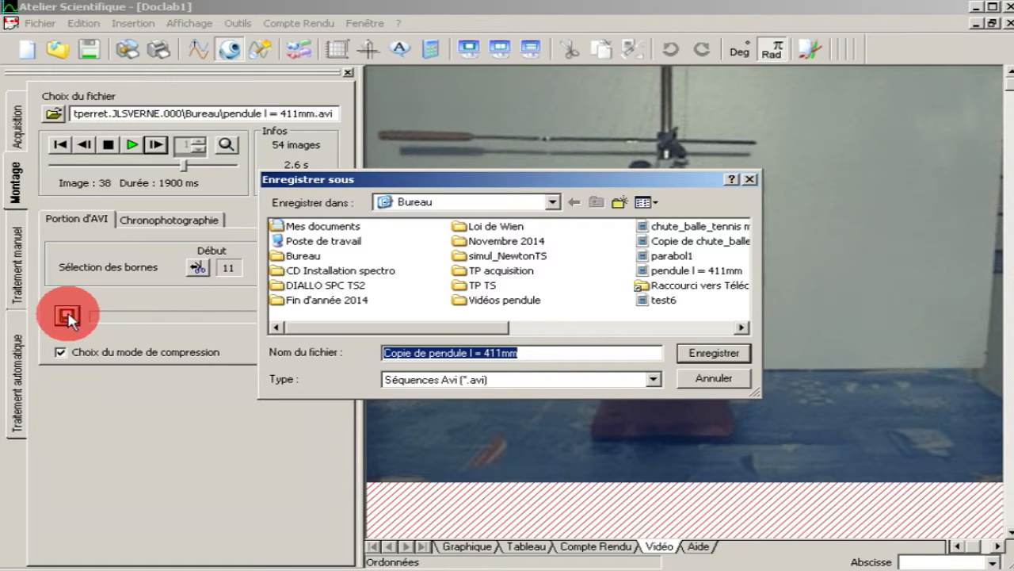
{"action": "left_click", "coordinate": [688, 358]}
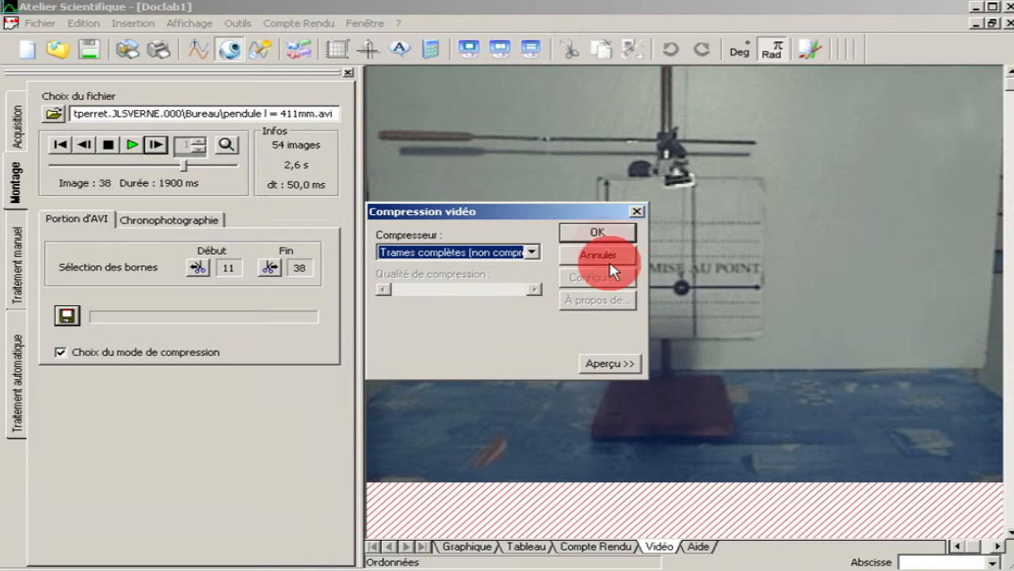
{"action": "left_click", "coordinate": [599, 231]}
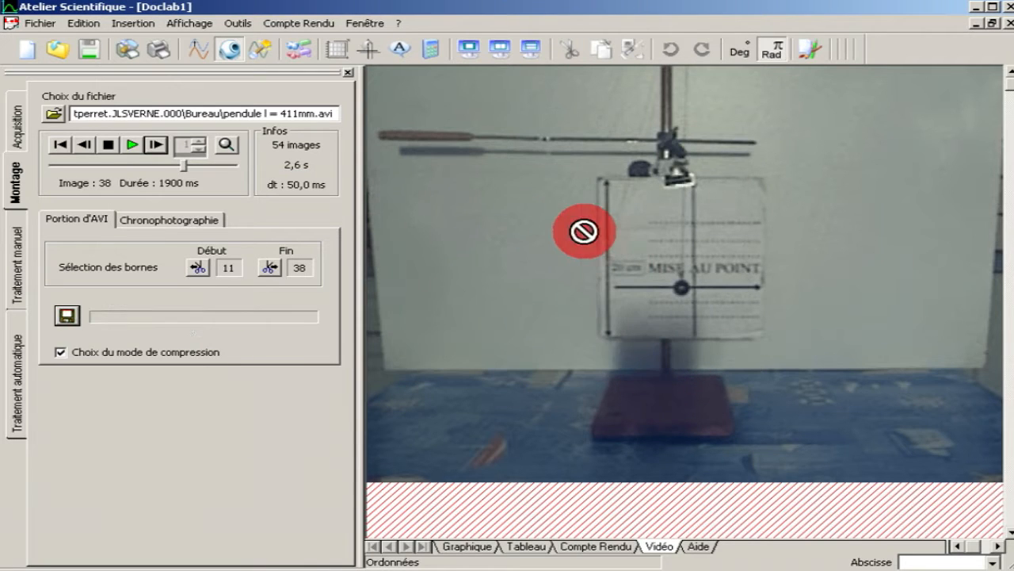
Open the trimmed video "Copie de pendule l = 411mm" using the "Images & vidéos" file type
{"action": "left_click", "coordinate": [44, 22]}
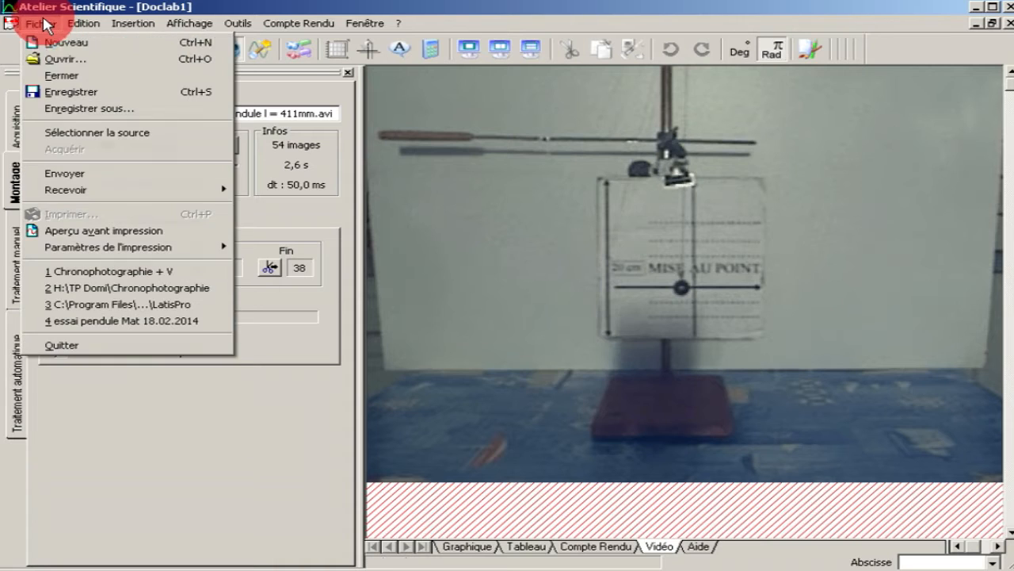
{"action": "left_click", "coordinate": [57, 59]}
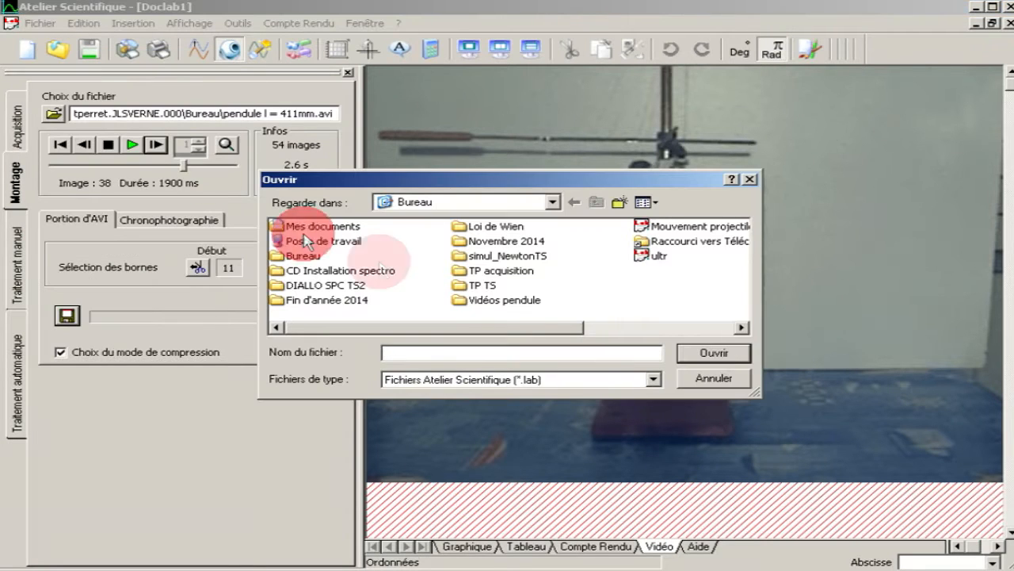
{"action": "left_click", "coordinate": [651, 379]}
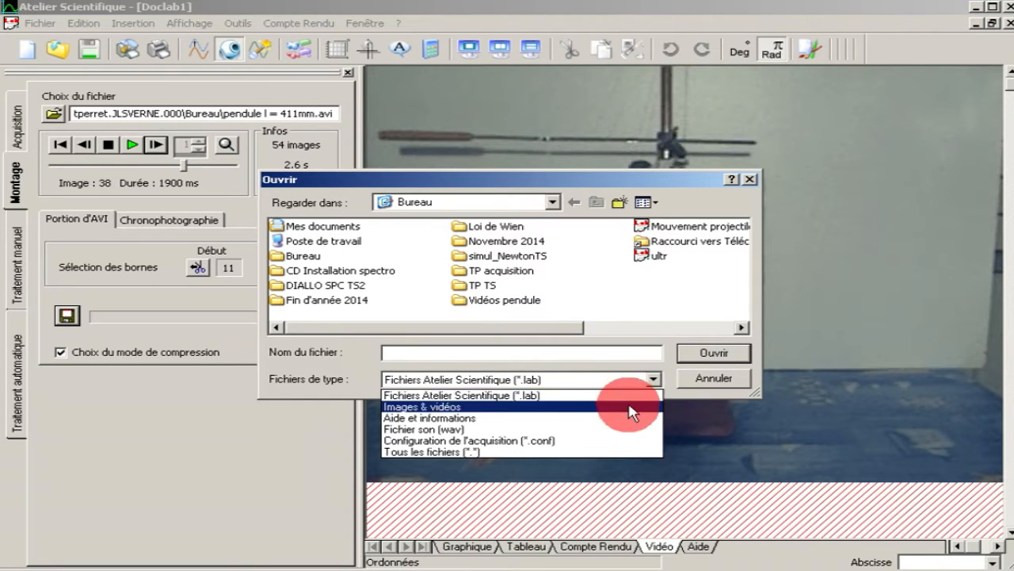
{"action": "left_click", "coordinate": [628, 411]}
{"action": "left_click_drag", "start_coordinate": [507, 328], "coordinate": [606, 328]}
{"action": "left_click", "coordinate": [535, 255]}
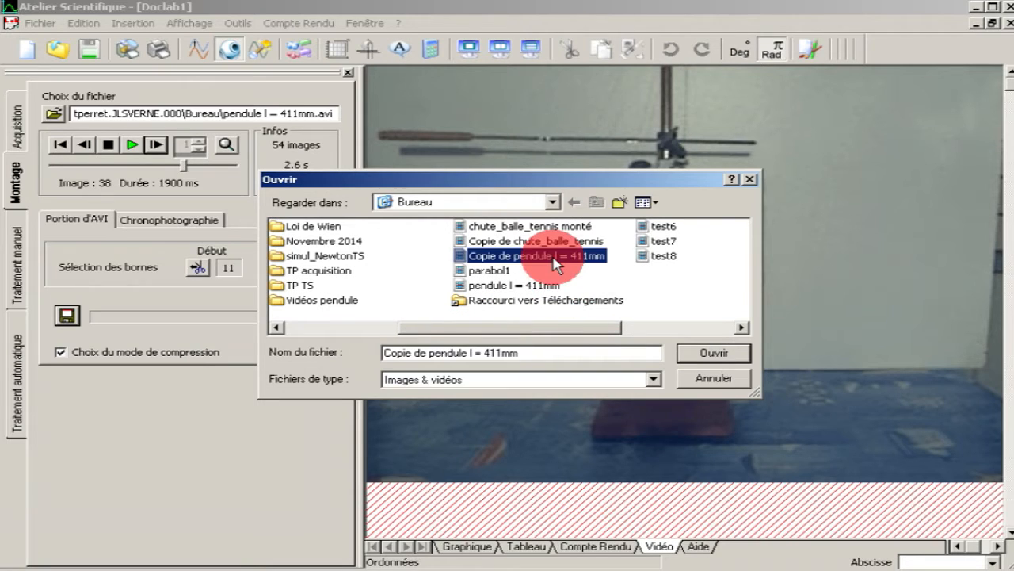
{"action": "left_click", "coordinate": [697, 358]}
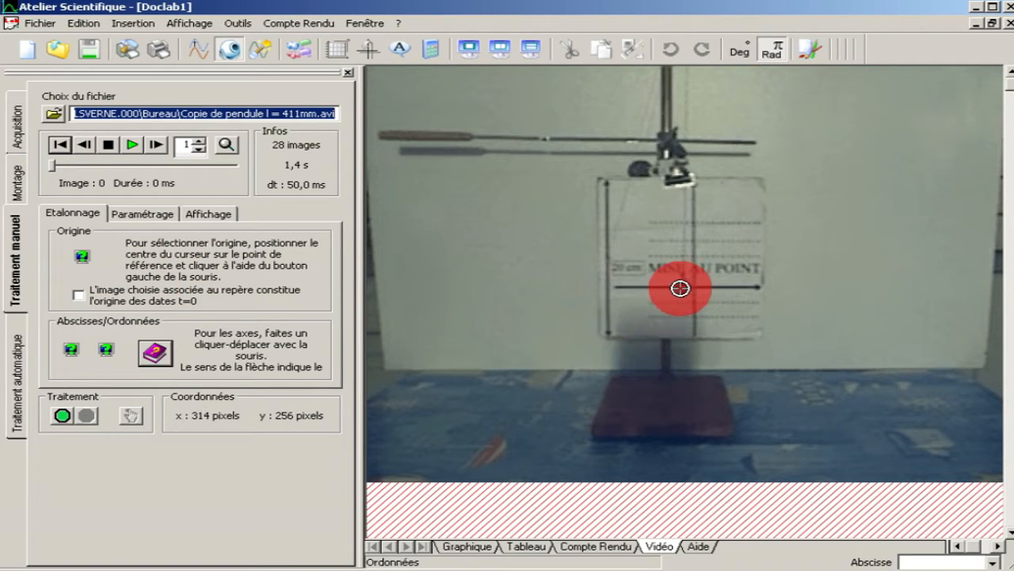
Place the axes origin on the centre of the pendulum bob and make the chosen image the time origin t=0
{"action": "left_click", "coordinate": [681, 287]}
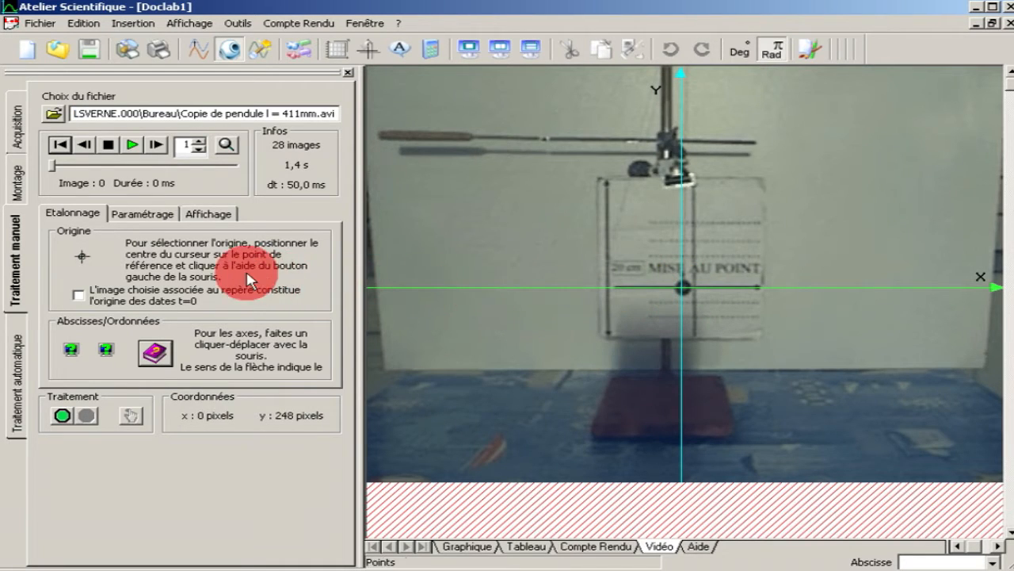
{"action": "left_click", "coordinate": [683, 288]}
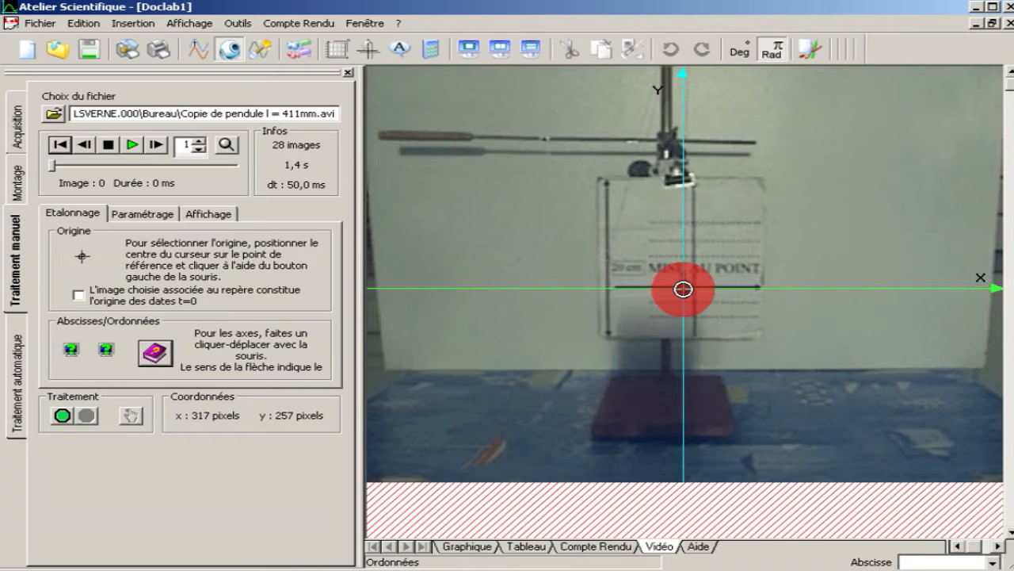
{"action": "left_click", "coordinate": [79, 294]}
{"action": "left_click", "coordinate": [78, 295]}
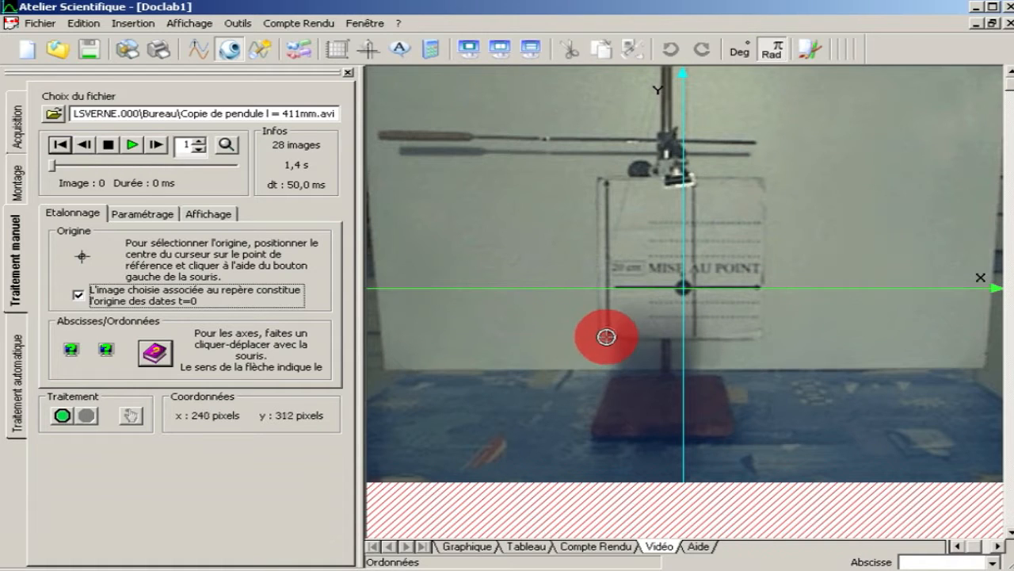
Calibrate the vertical axis along the 20 cm arrow as 0,20 m, with an orthonormal frame and abscissas increasing to the right
{"action": "left_click_drag", "start_coordinate": [609, 333], "coordinate": [602, 184]}
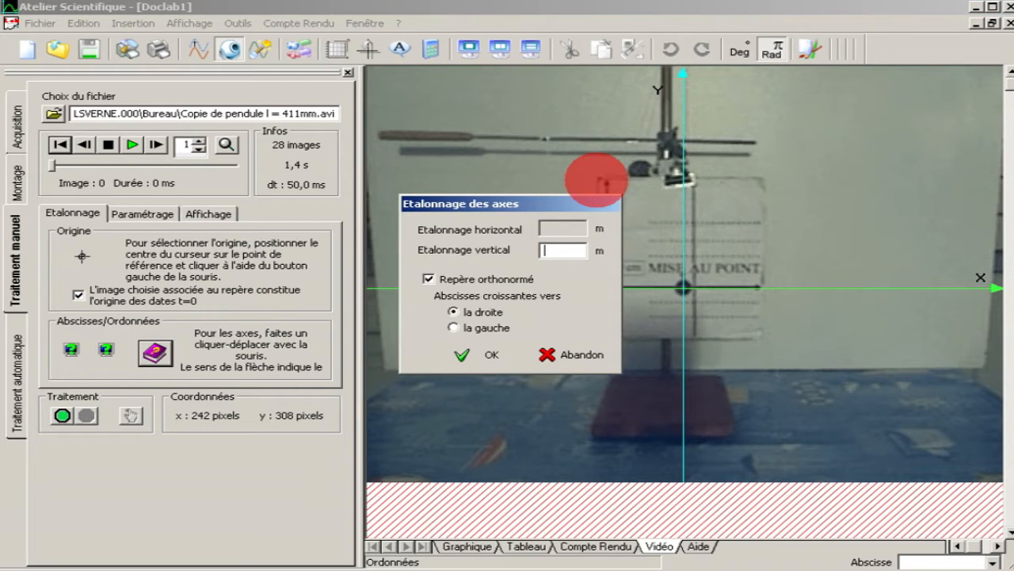
{"action": "type", "text": "0,21"}
{"action": "type", "text": "0,20"}
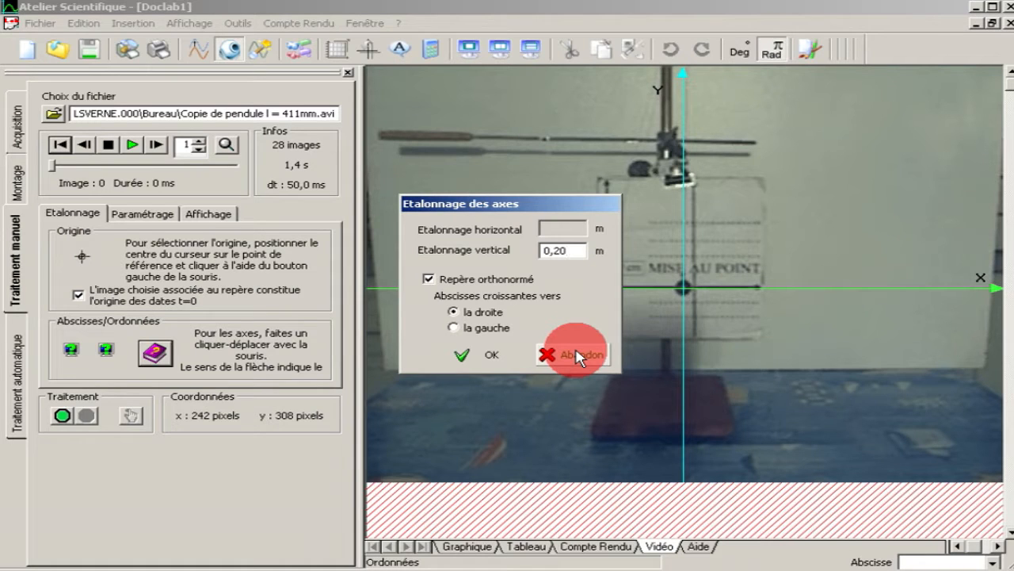
{"action": "left_click", "coordinate": [495, 355]}
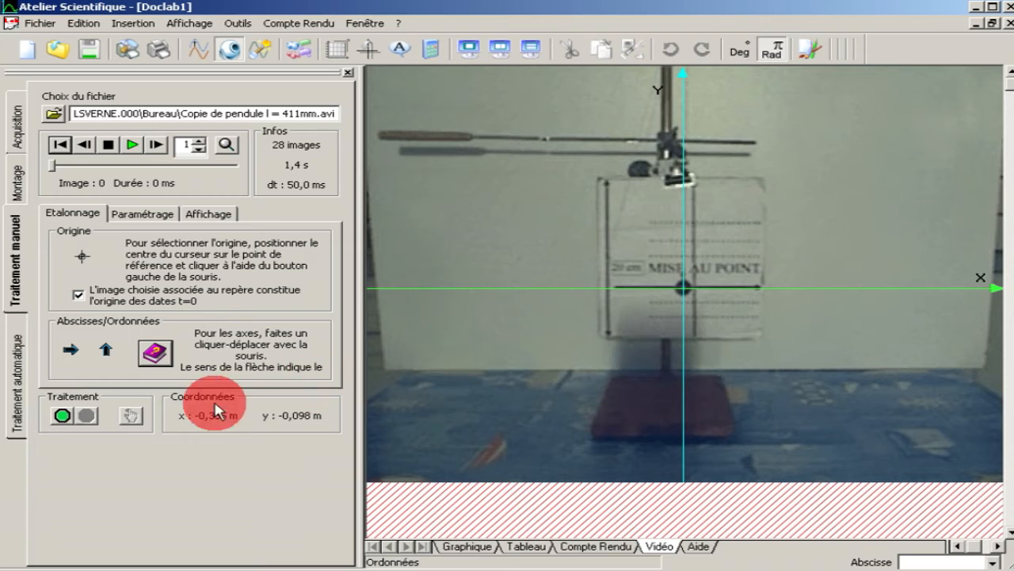
Run the manual processing, marking the bob's centre on each image up to the last one, and stop the processing
{"action": "left_click", "coordinate": [64, 416]}
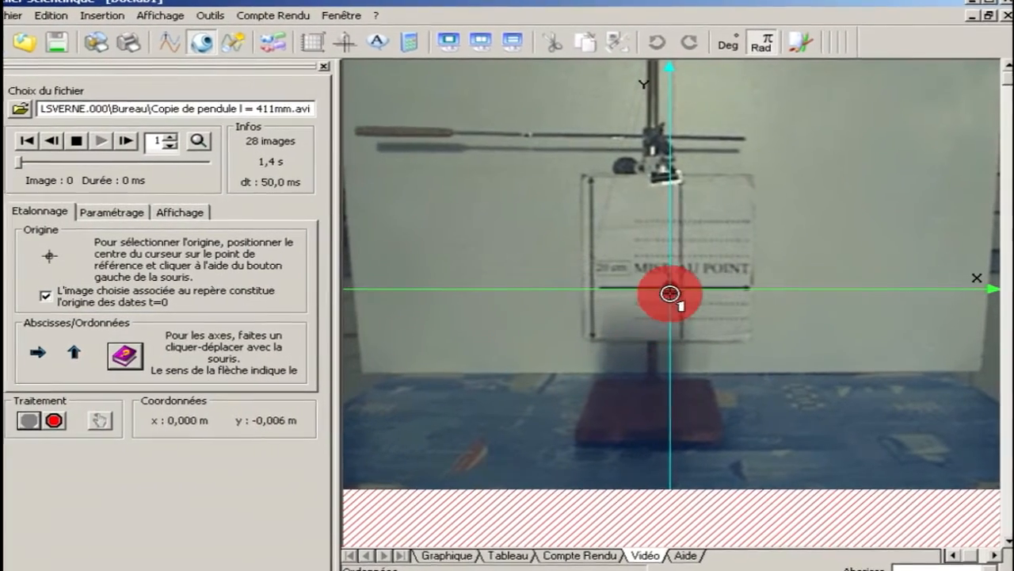
{"action": "left_click", "coordinate": [661, 289]}
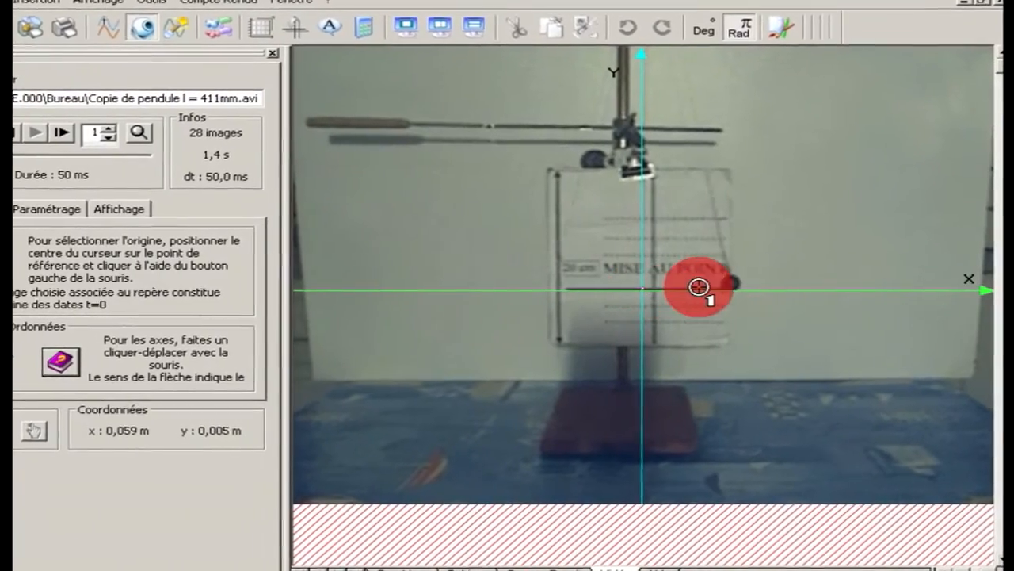
{"action": "left_click", "coordinate": [724, 283]}
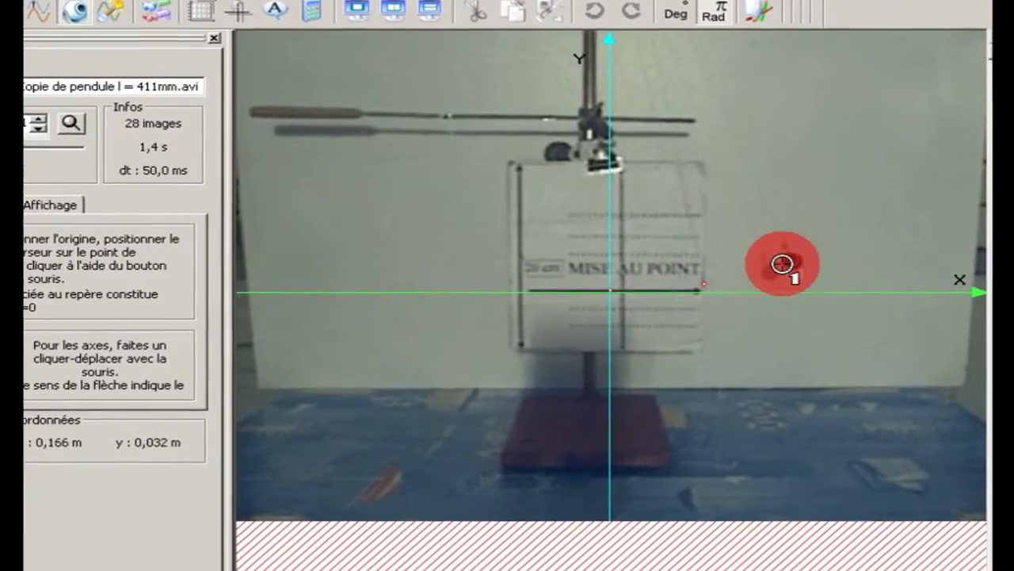
{"action": "left_click", "coordinate": [786, 260]}
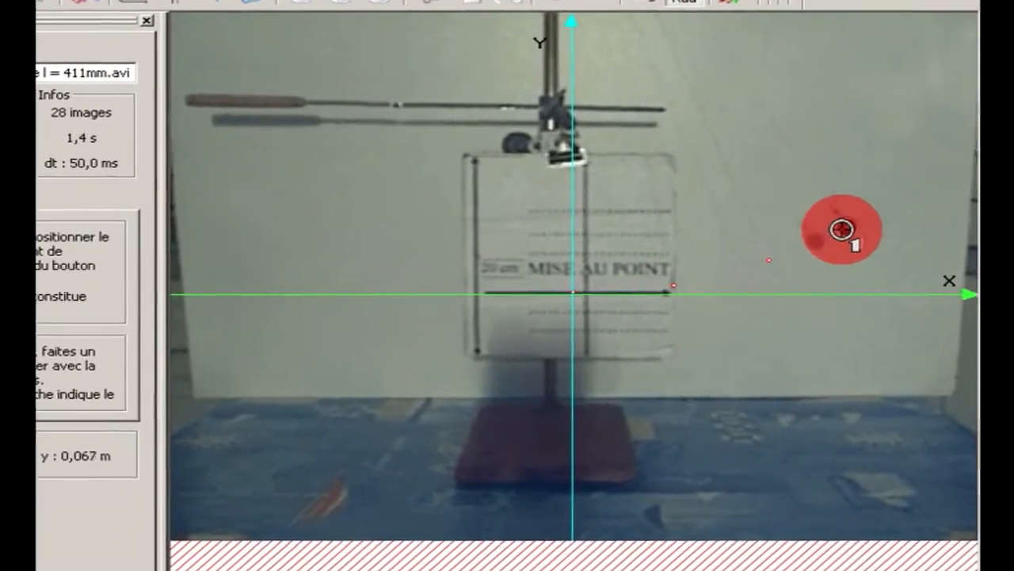
{"action": "left_click", "coordinate": [842, 226]}
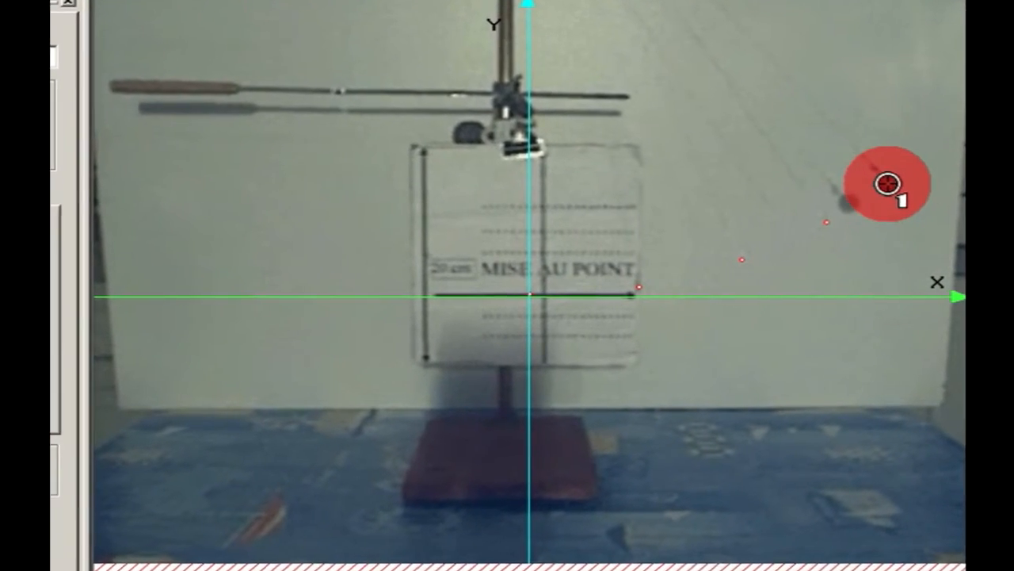
{"action": "left_click", "coordinate": [882, 180]}
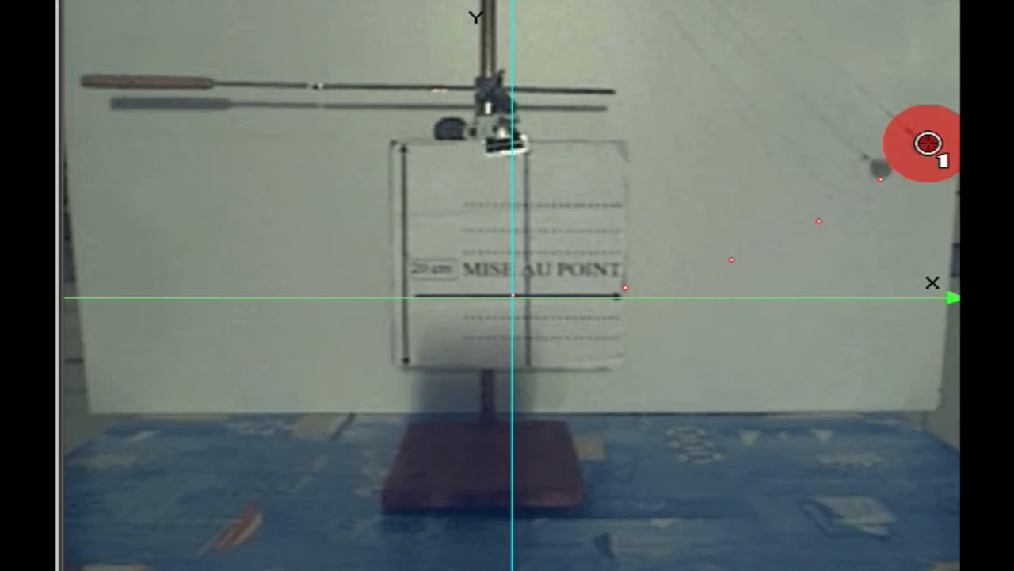
{"action": "left_click", "coordinate": [926, 144]}
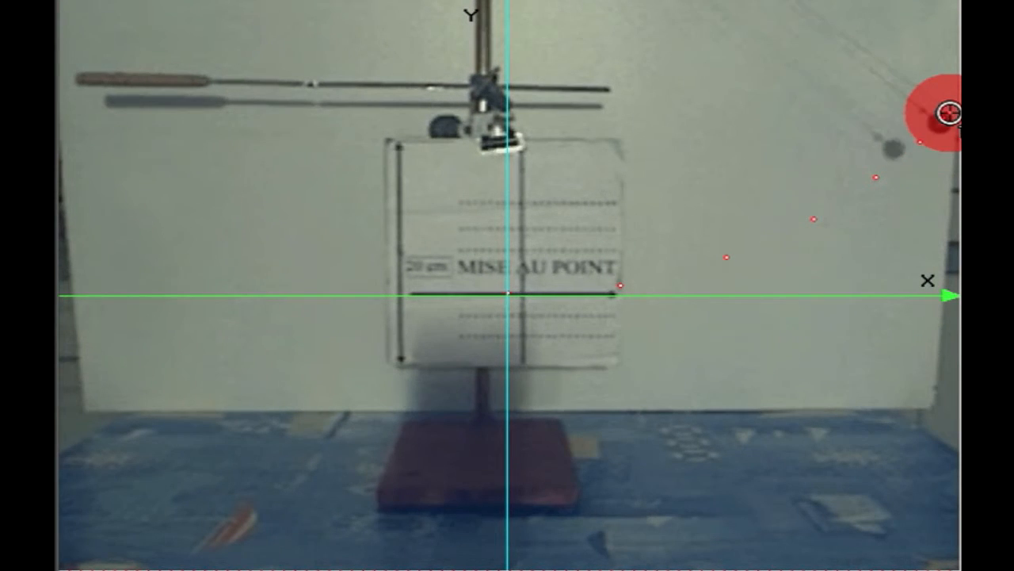
{"action": "left_click", "coordinate": [940, 122]}
{"action": "left_click", "coordinate": [911, 148]}
{"action": "left_click", "coordinate": [864, 186]}
{"action": "left_click", "coordinate": [792, 227]}
{"action": "left_click", "coordinate": [703, 264]}
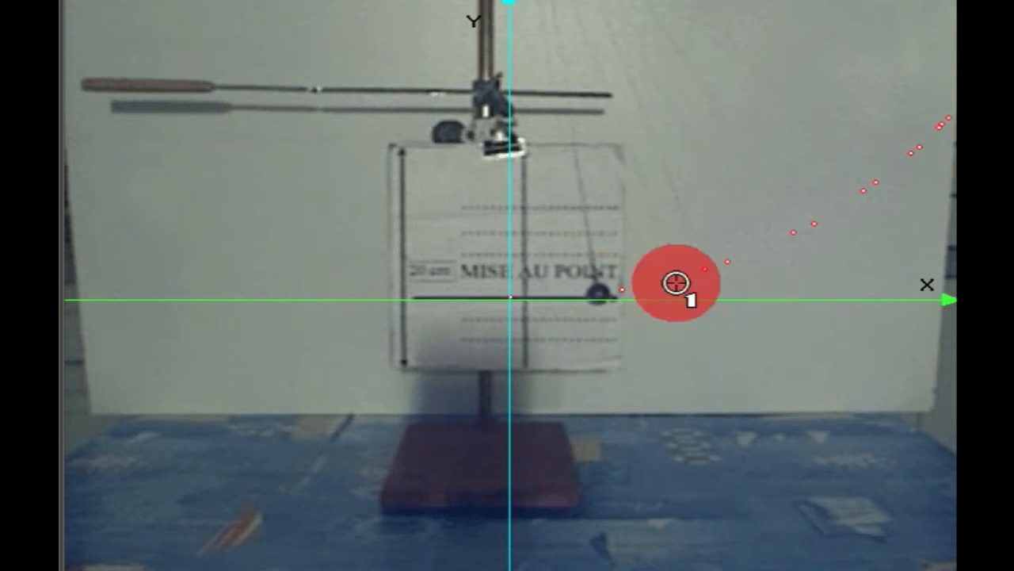
{"action": "left_click", "coordinate": [598, 292]}
{"action": "left_click", "coordinate": [482, 297]}
{"action": "left_click", "coordinate": [373, 279]}
{"action": "left_click", "coordinate": [274, 249]}
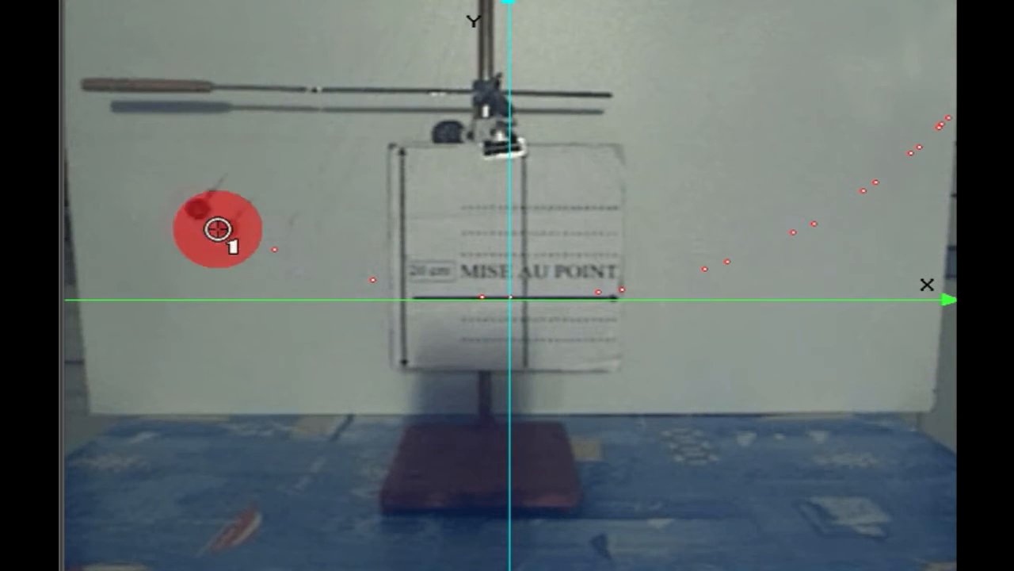
{"action": "left_click", "coordinate": [196, 209]}
{"action": "left_click", "coordinate": [103, 141]}
{"action": "left_click", "coordinate": [91, 125]}
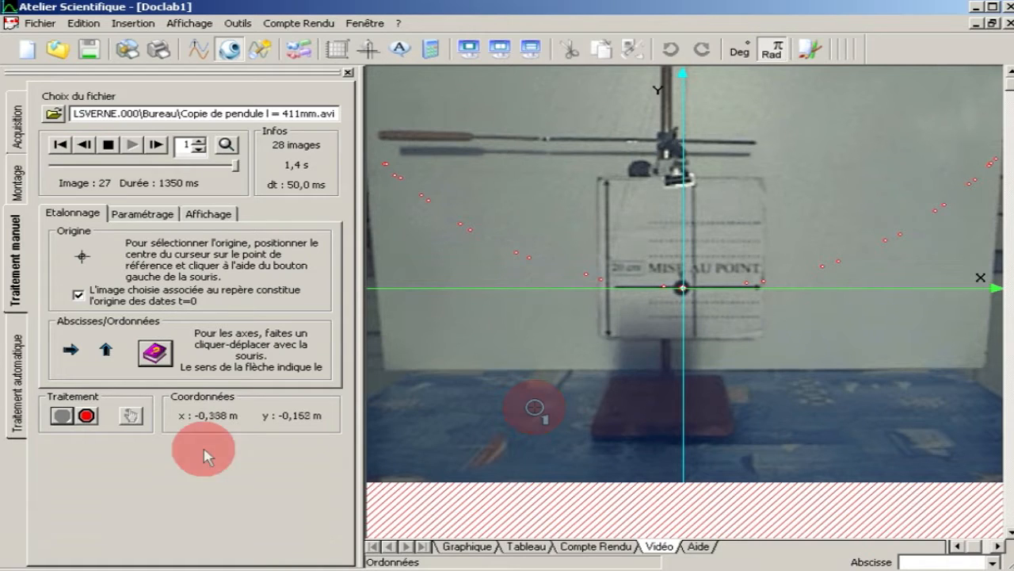
{"action": "left_click", "coordinate": [88, 415]}
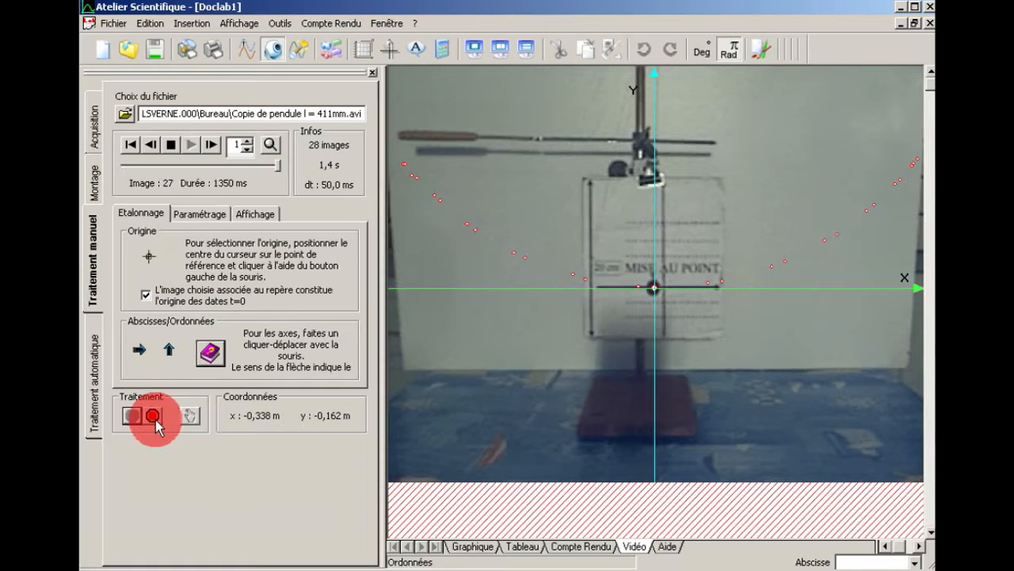
Display the graph of the tracked coordinates against time, toggling the Y curve and the X curve off and back on
{"action": "left_click", "coordinate": [484, 546]}
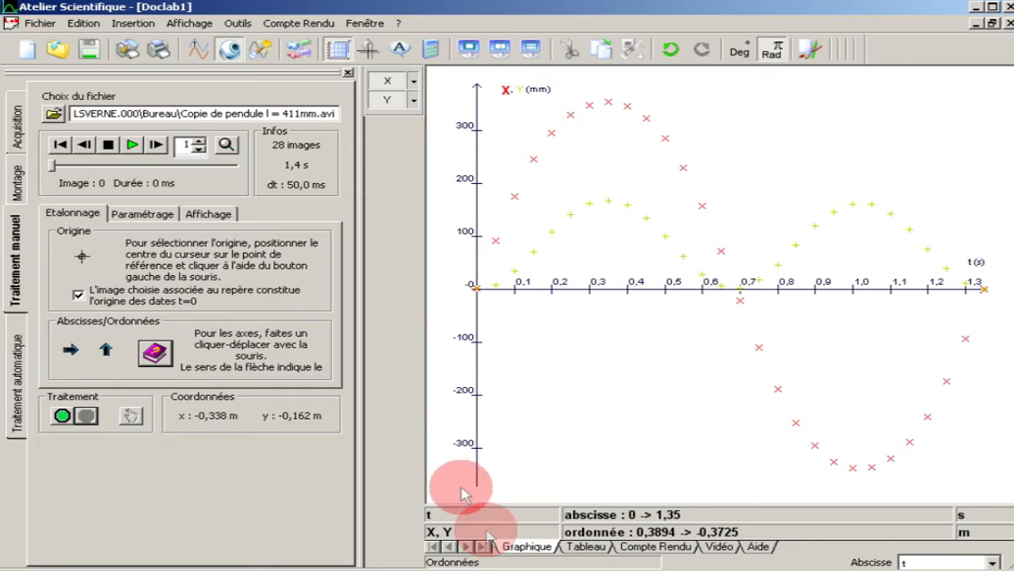
{"action": "left_click", "coordinate": [381, 106]}
{"action": "left_click", "coordinate": [381, 105]}
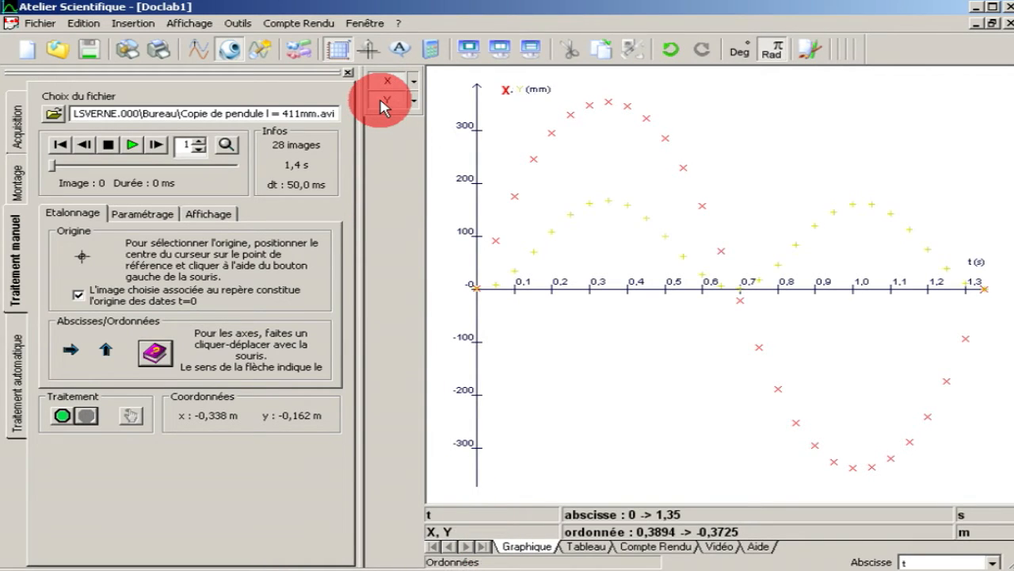
{"action": "left_click", "coordinate": [385, 82]}
{"action": "left_click", "coordinate": [385, 82]}
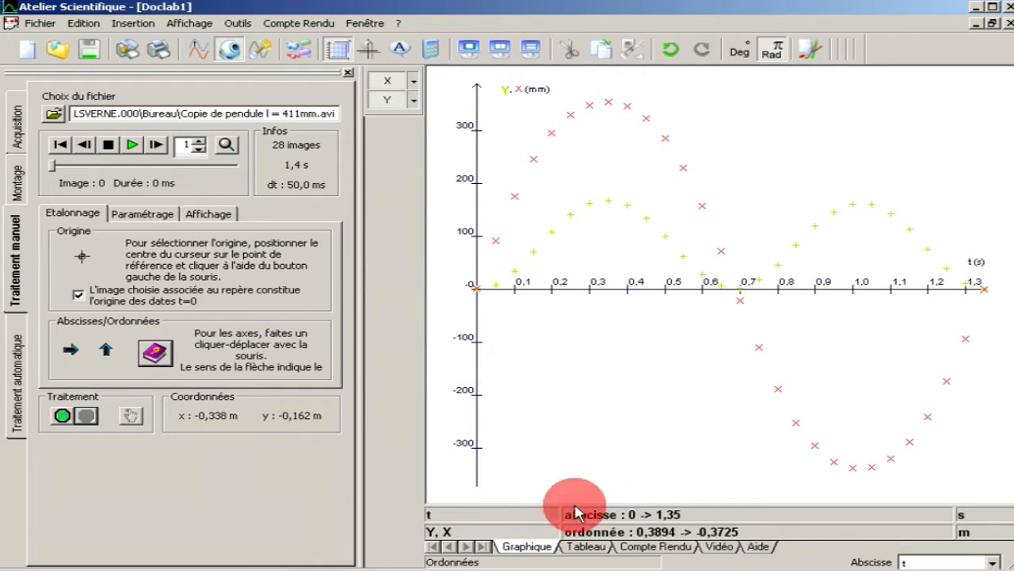
Show the data table and name column D as quantity Vx with unit m.s-1
{"action": "left_click", "coordinate": [588, 547]}
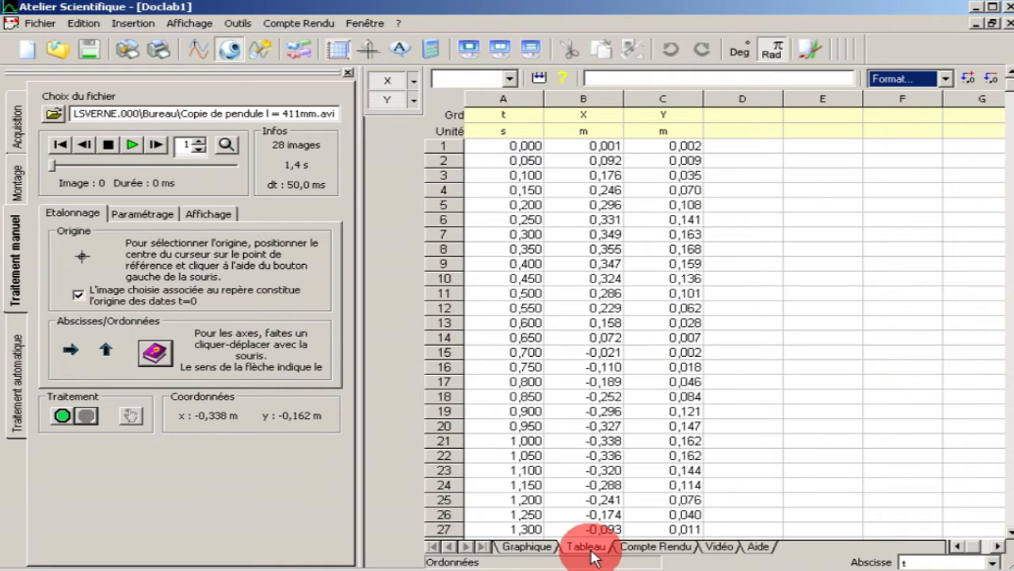
{"action": "left_click", "coordinate": [745, 117]}
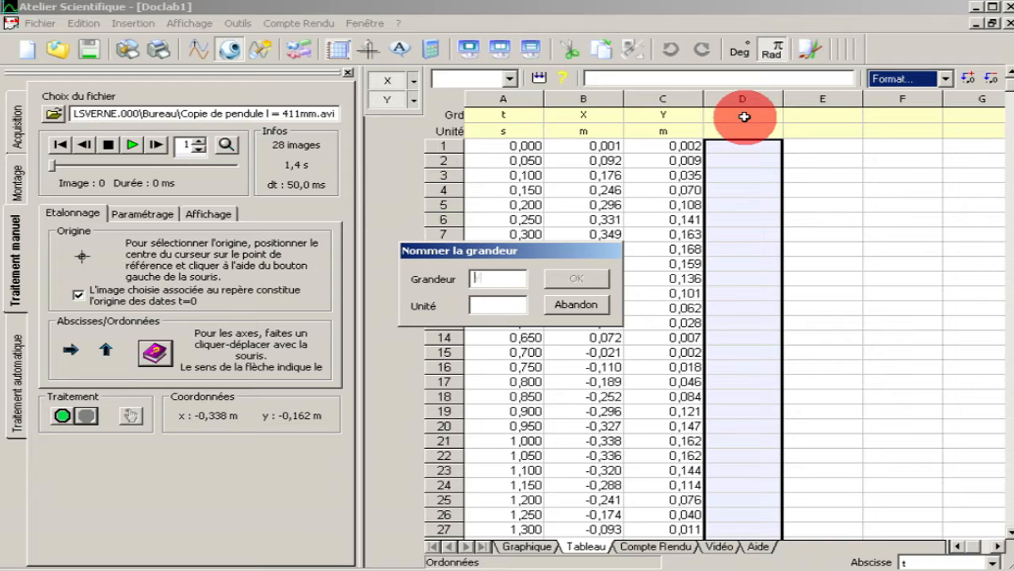
{"action": "type", "text": "Vx"}
{"action": "left_click", "coordinate": [507, 303]}
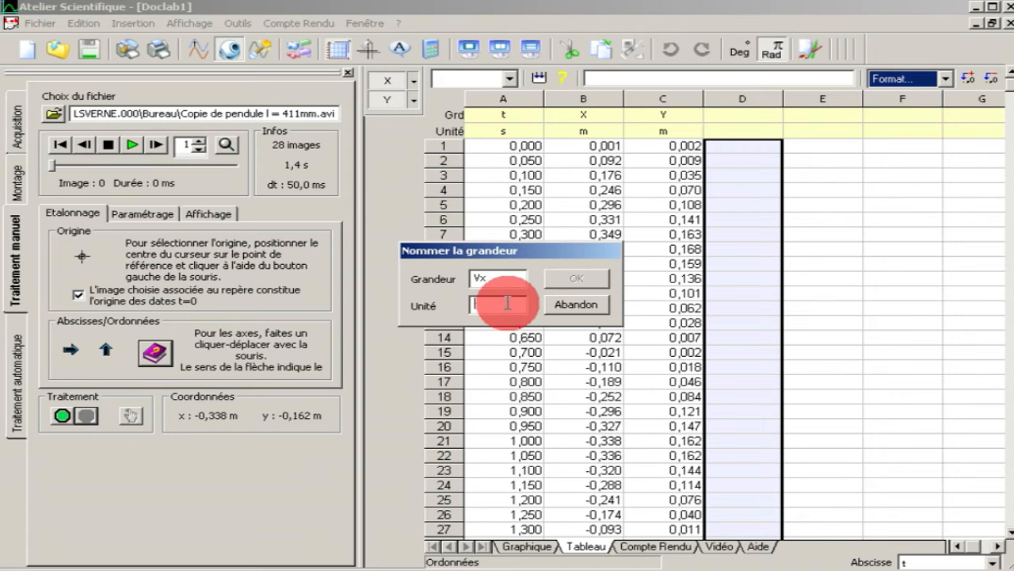
{"action": "type", "text": "m"}
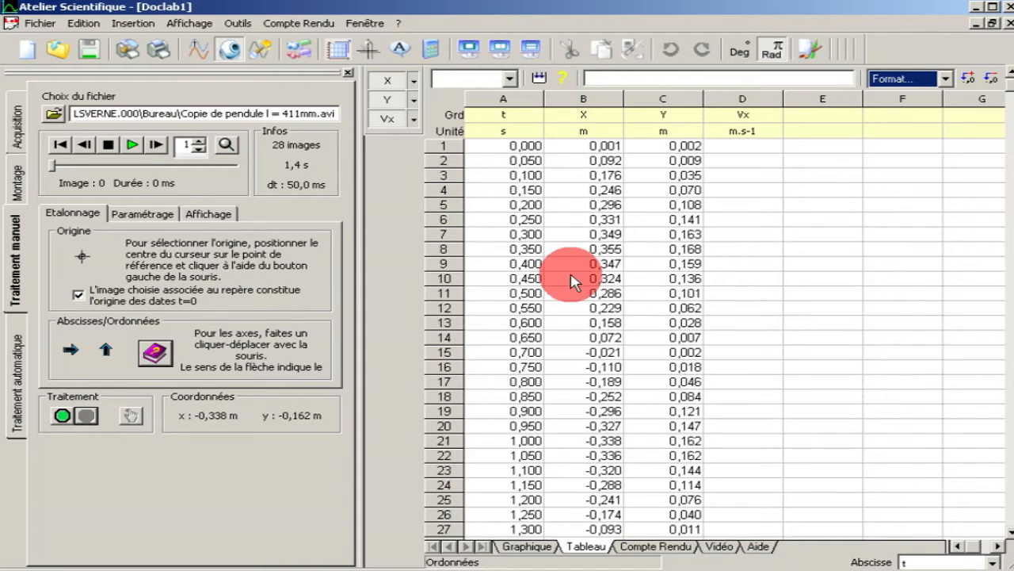
Enter the velocity formula =(X[3]-X[1])/(t[3]-t[1]) in cell D2 of the Vx column
{"action": "left_click", "coordinate": [754, 160]}
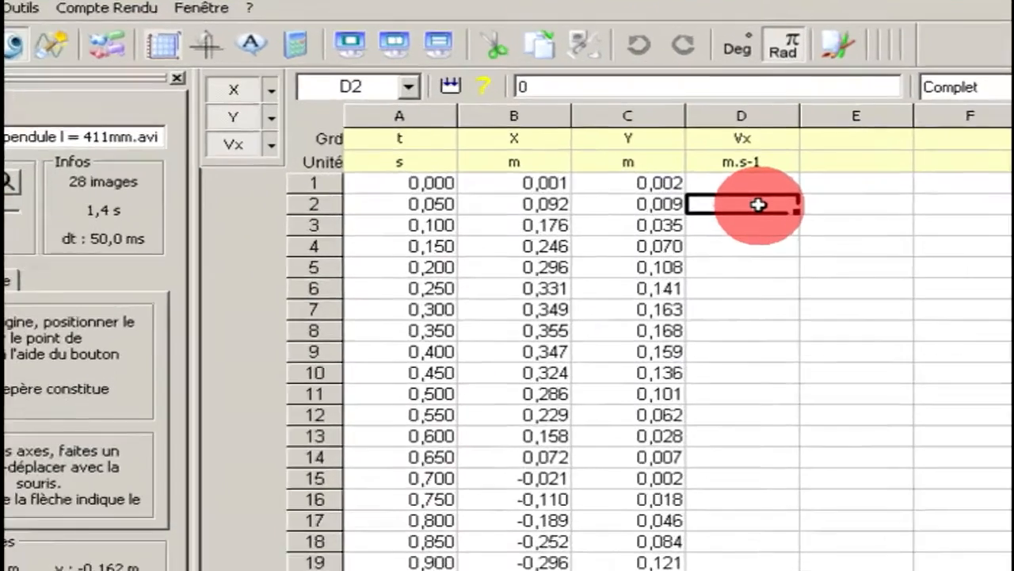
{"action": "type", "text": "=("}
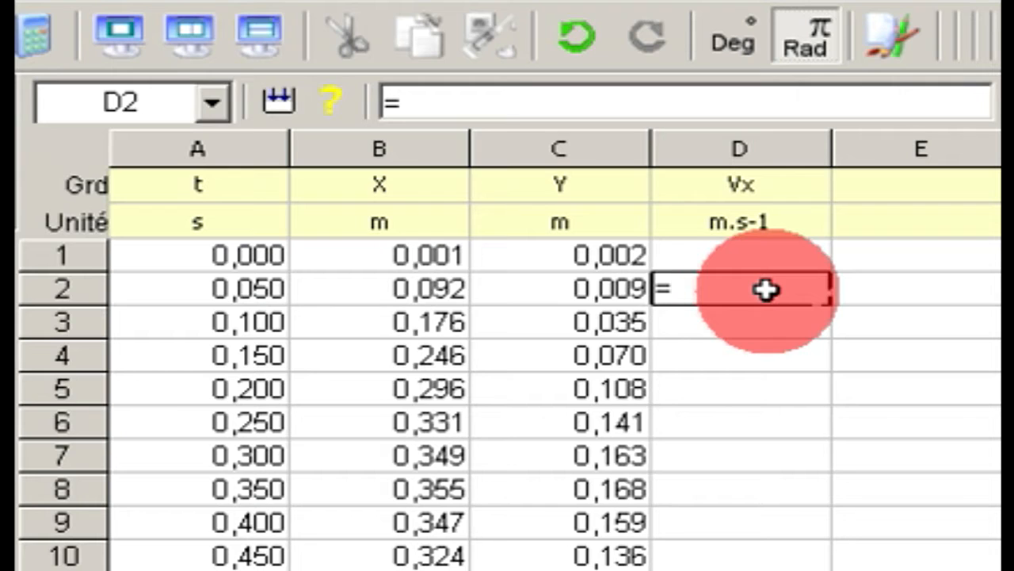
{"action": "left_click", "coordinate": [404, 329]}
{"action": "type", "text": "-"}
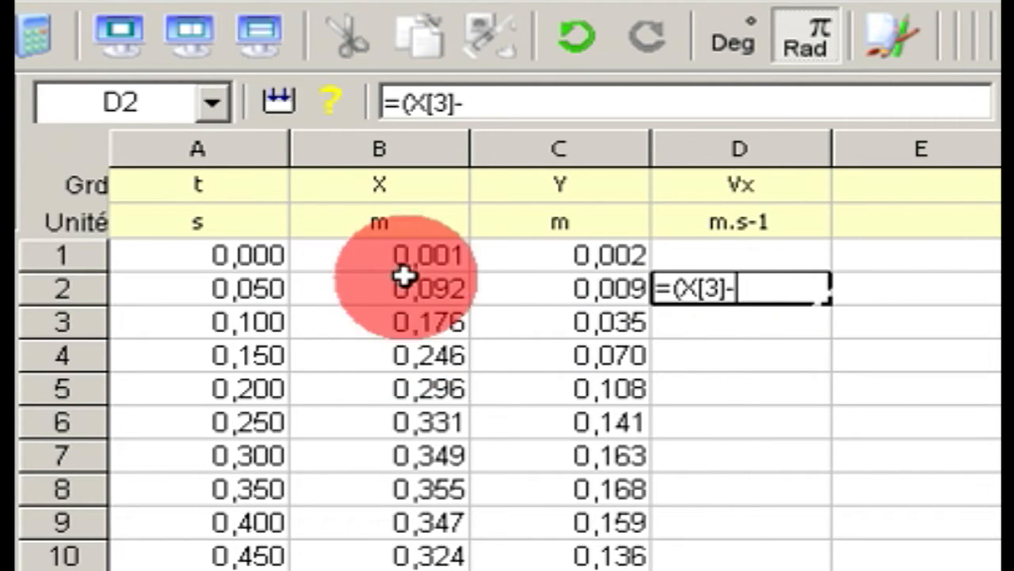
{"action": "left_click", "coordinate": [396, 264]}
{"action": "type", "text": ")/"}
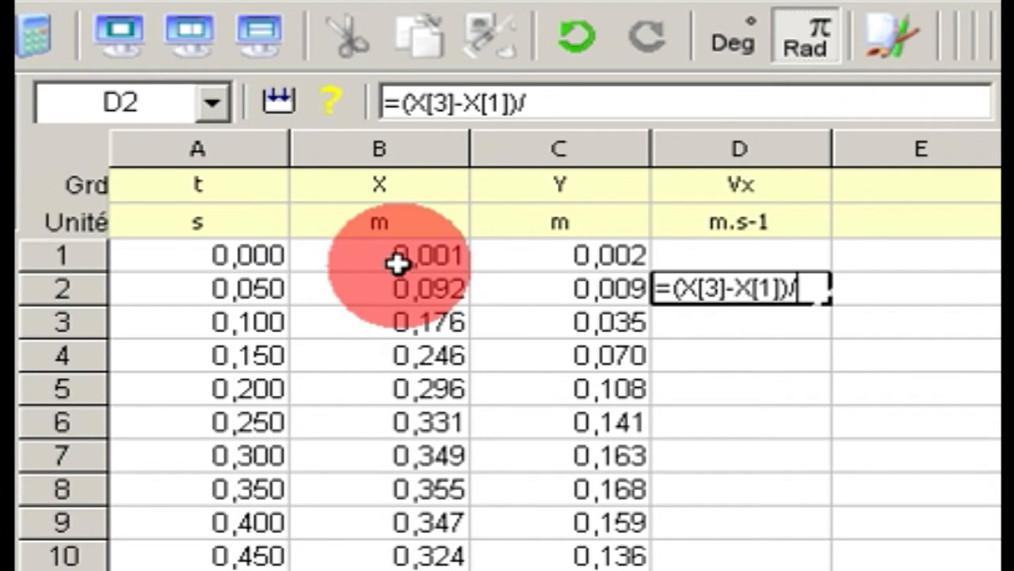
{"action": "type", "text": "("}
{"action": "left_click", "coordinate": [251, 326]}
{"action": "type", "text": "-"}
{"action": "left_click", "coordinate": [238, 257]}
{"action": "type", "text": ")"}
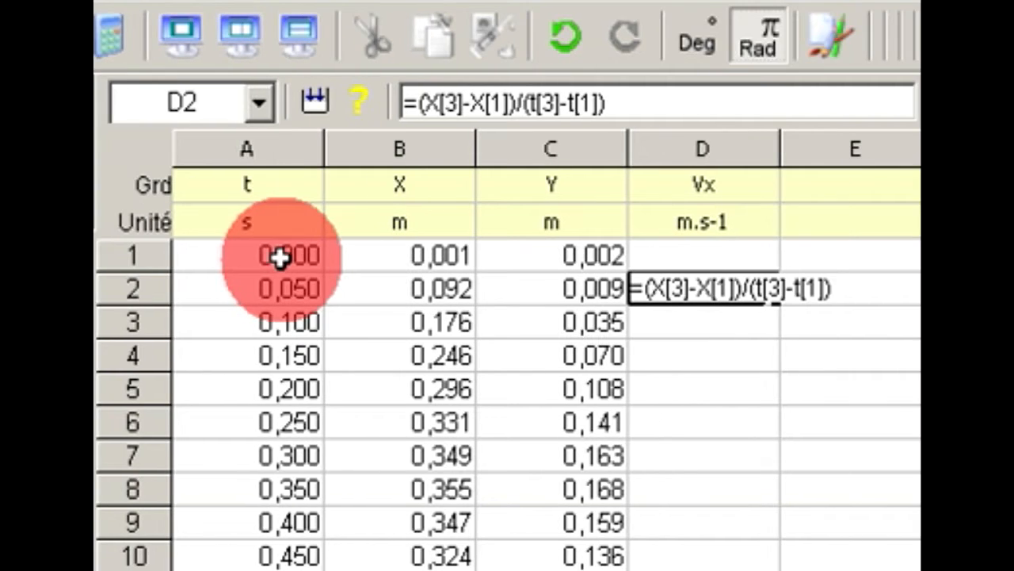
{"action": "key", "text": "Return"}
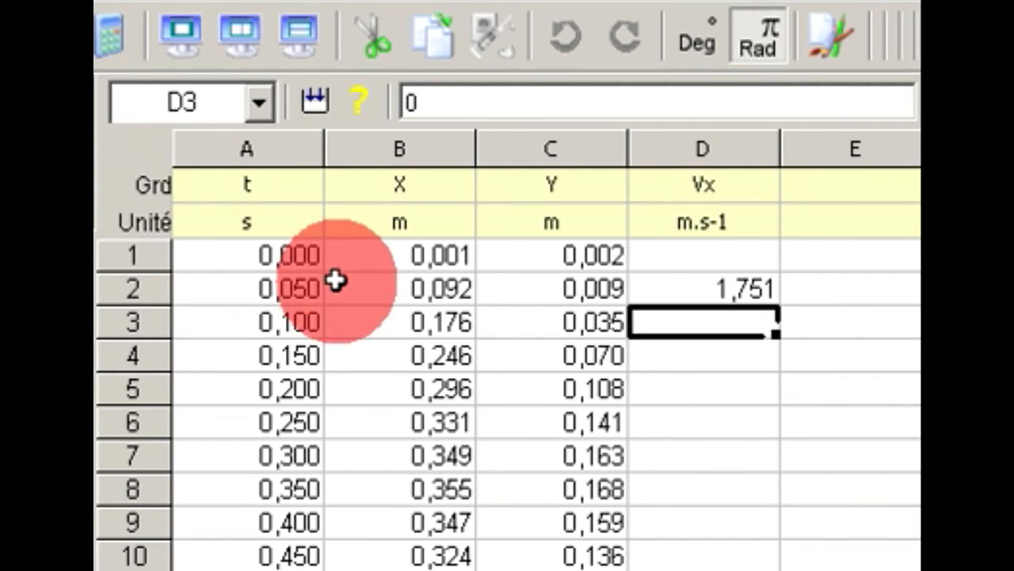
Fill the Vx formula from D2 down to row 28 and check the last row's cell
{"action": "left_click", "coordinate": [729, 290]}
{"action": "left_click_drag", "start_coordinate": [775, 303], "coordinate": [749, 427]}
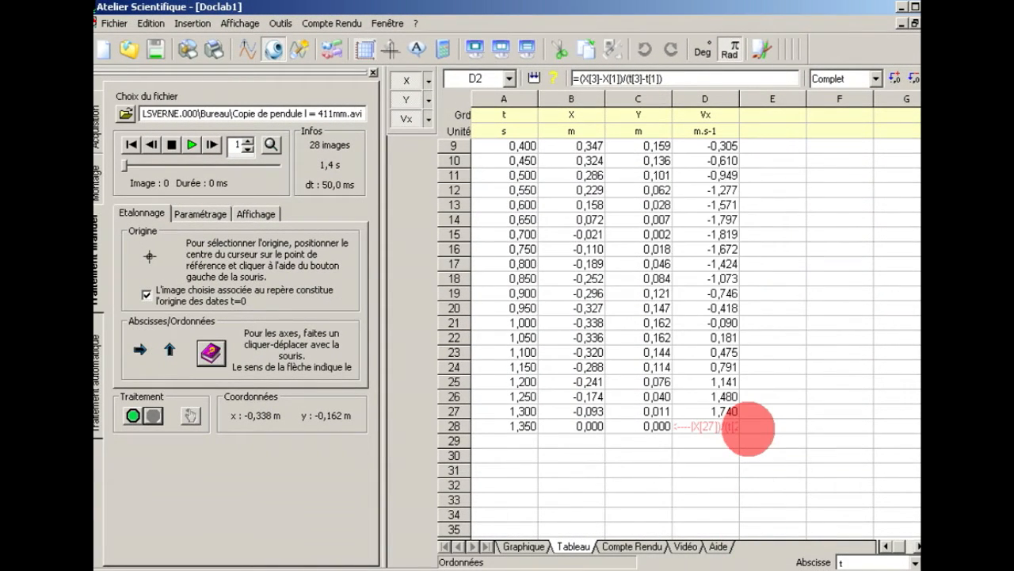
{"action": "left_click", "coordinate": [724, 426]}
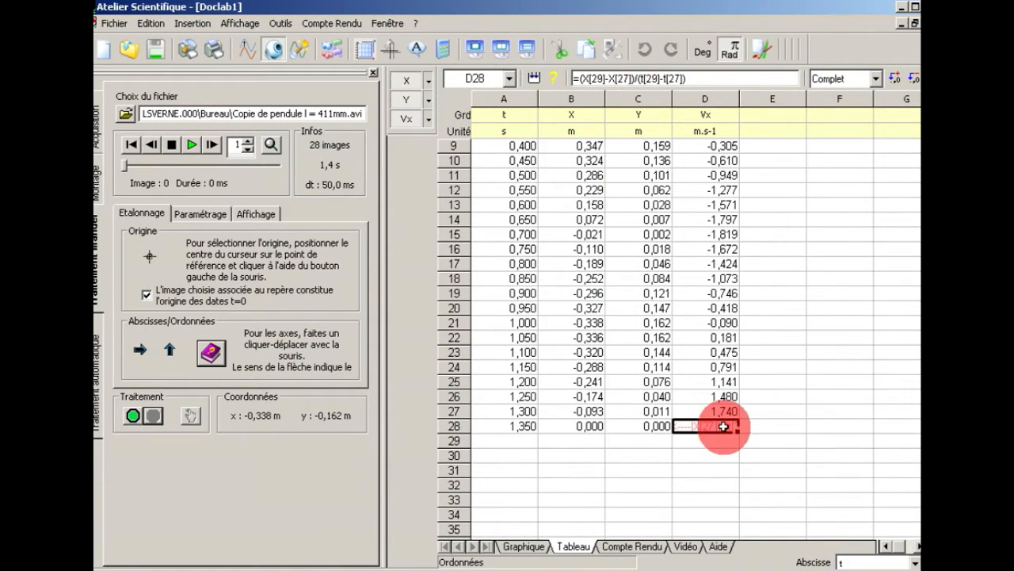
{"action": "key", "text": "Down"}
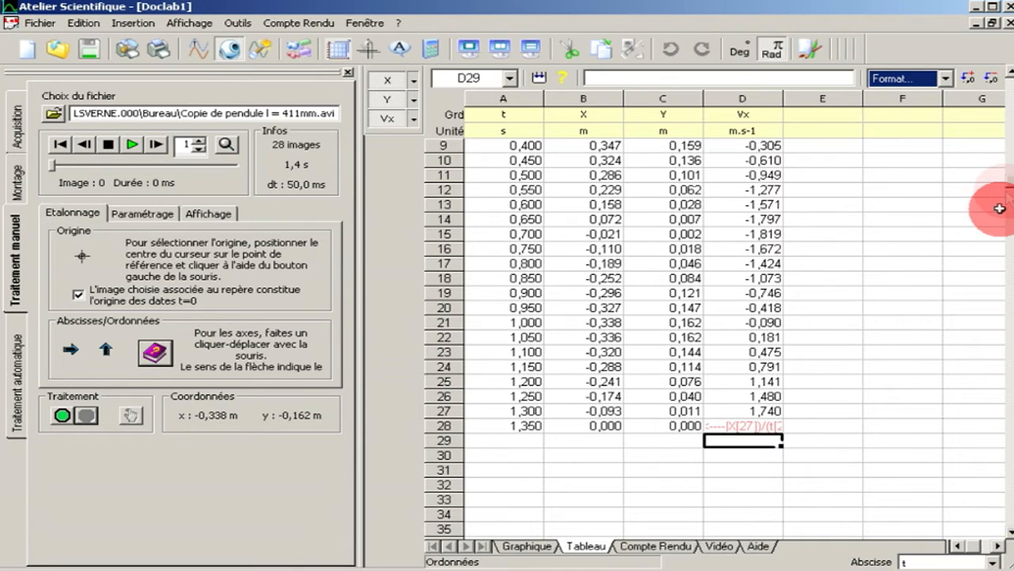
Name column E of the table as quantity Vy with unit m.s-1
{"action": "left_click", "coordinate": [1009, 77]}
{"action": "left_click", "coordinate": [1009, 77]}
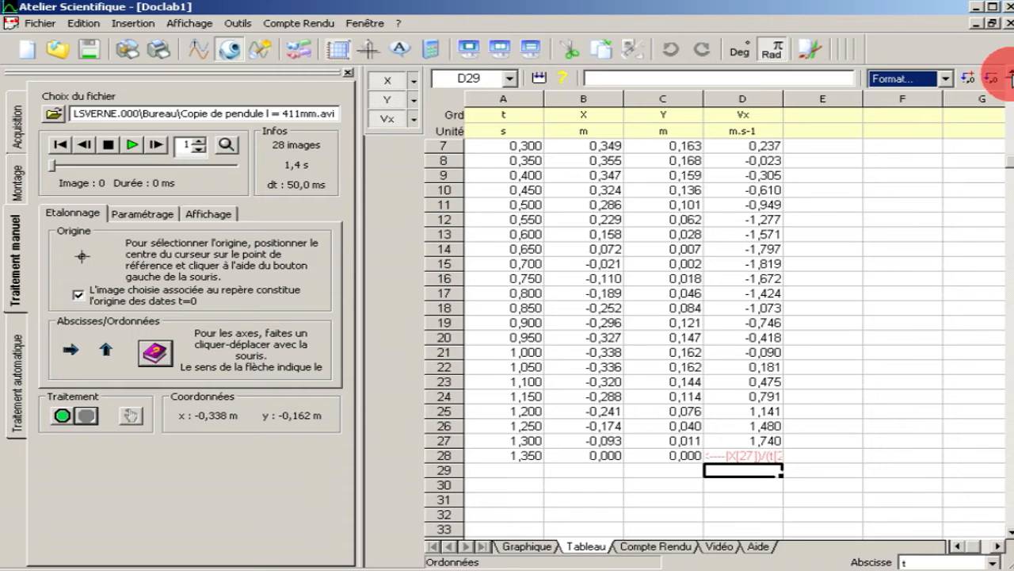
{"action": "left_click", "coordinate": [1009, 77]}
{"action": "left_click", "coordinate": [1009, 77]}
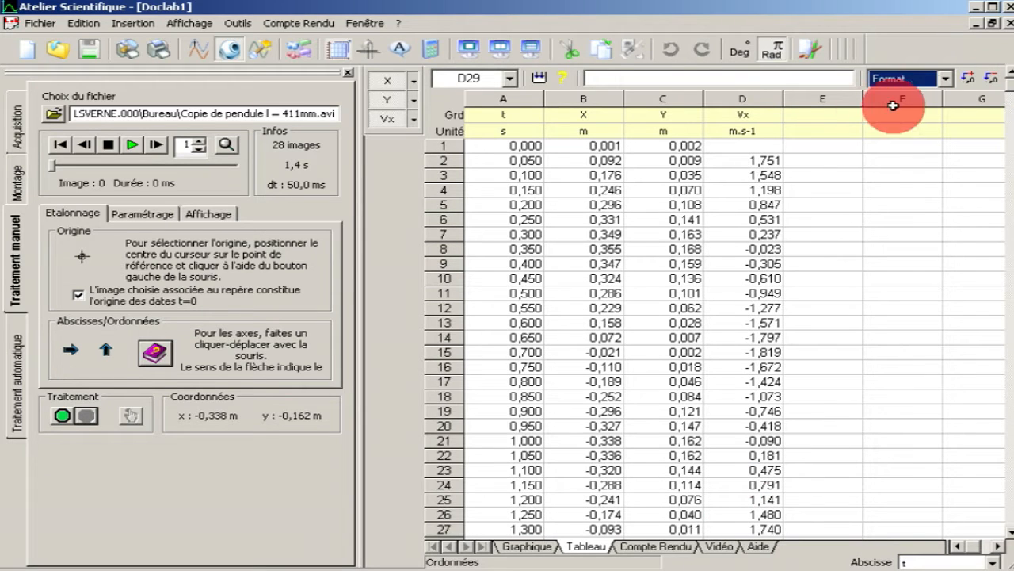
{"action": "left_click", "coordinate": [828, 125]}
{"action": "type", "text": "Vy"}
{"action": "type", "text": "m"}
{"action": "type", "text": ".s"}
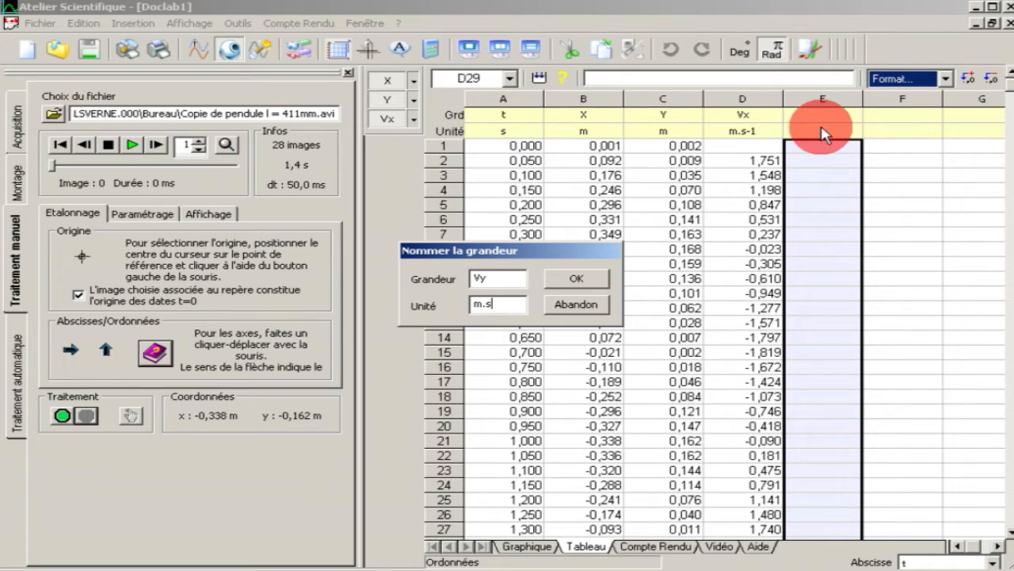
{"action": "type", "text": "-1"}
{"action": "key", "text": "Return"}
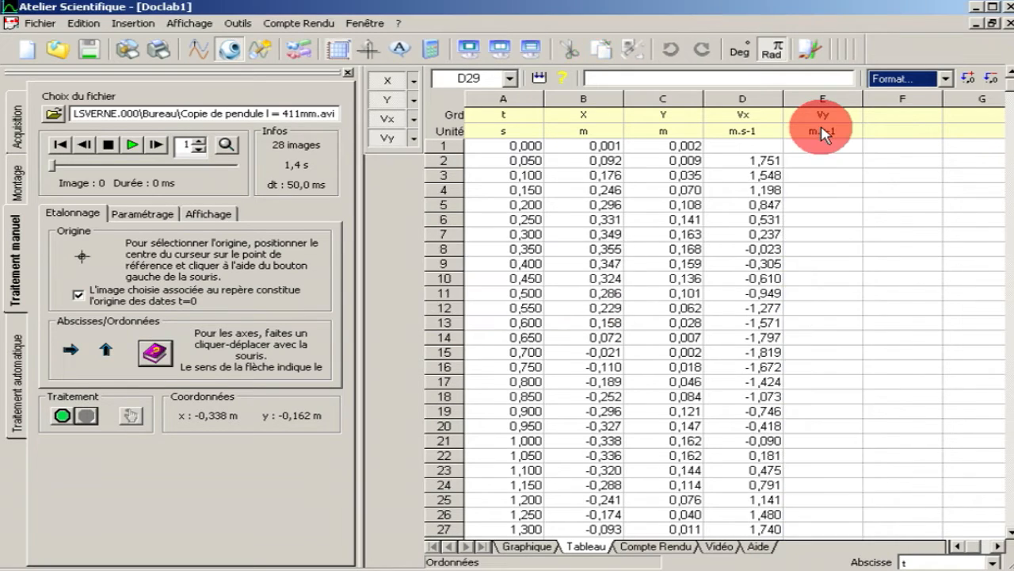
Enter =(Y[3]-Y[1])/(t[3]-t[1]) in cell E2 of the Vy column and fill it down to row 27
{"action": "left_click", "coordinate": [837, 160]}
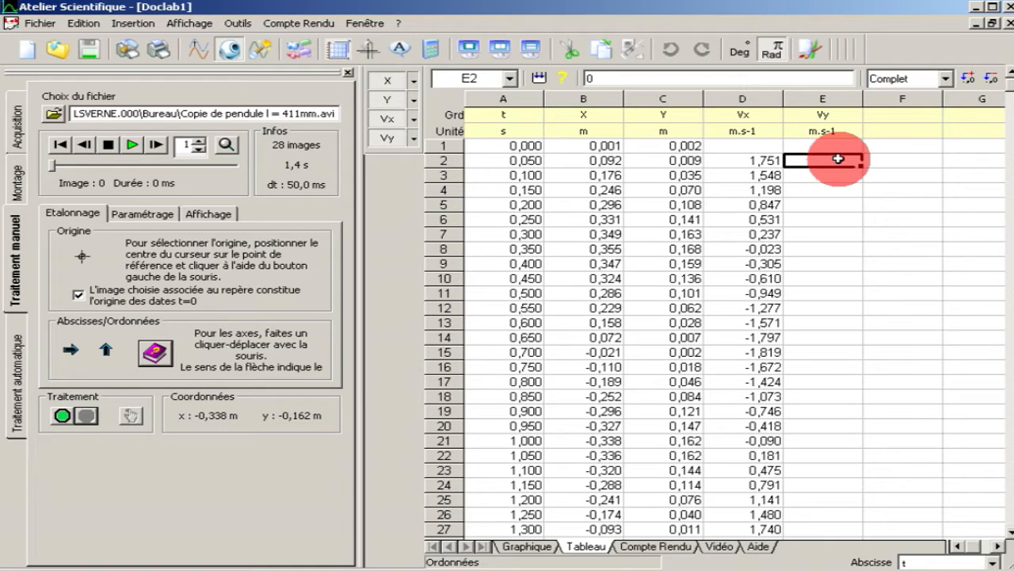
{"action": "type", "text": "=("}
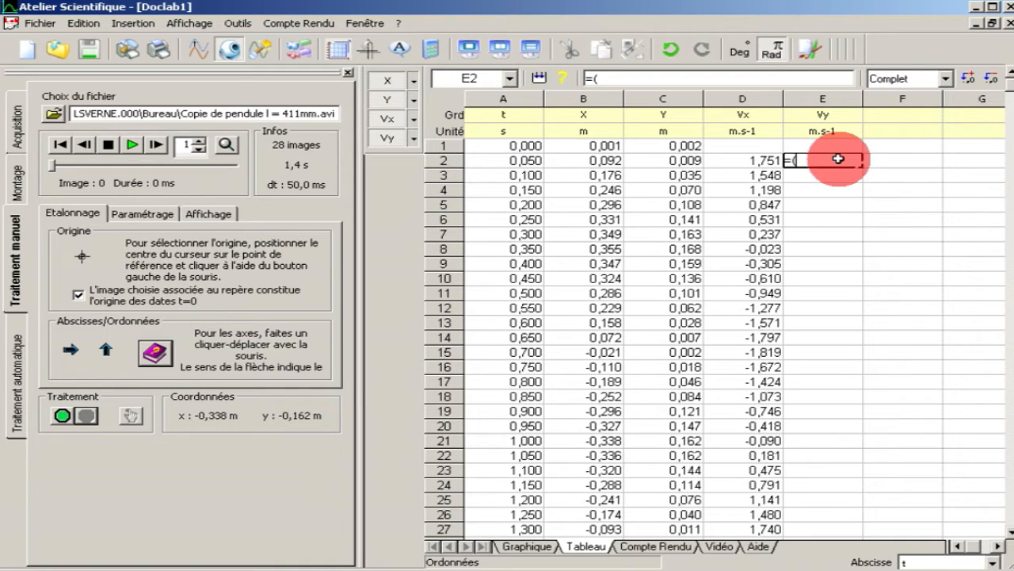
{"action": "left_click", "coordinate": [687, 174]}
{"action": "type", "text": "-"}
{"action": "left_click", "coordinate": [686, 146]}
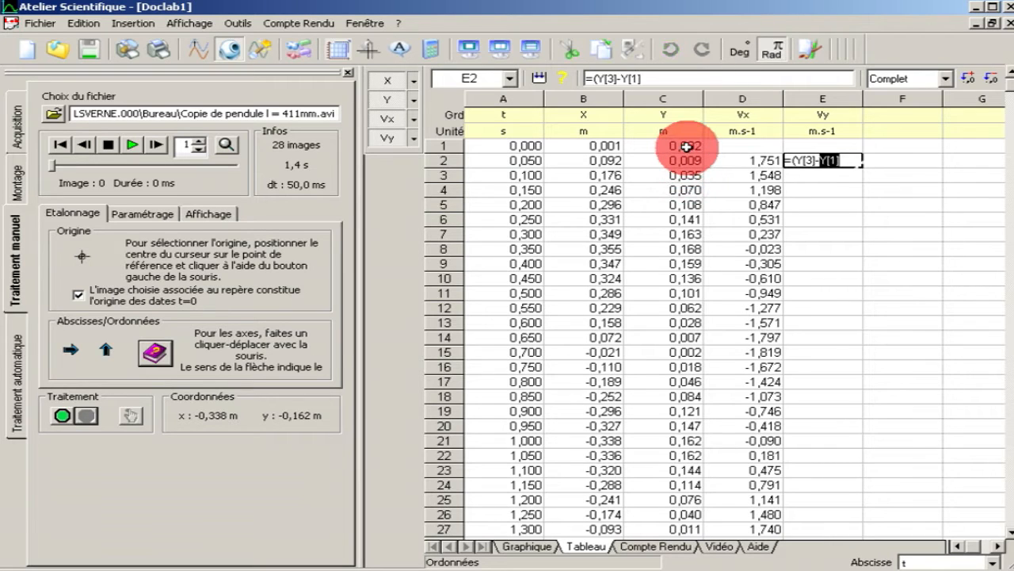
{"action": "type", "text": ")/("}
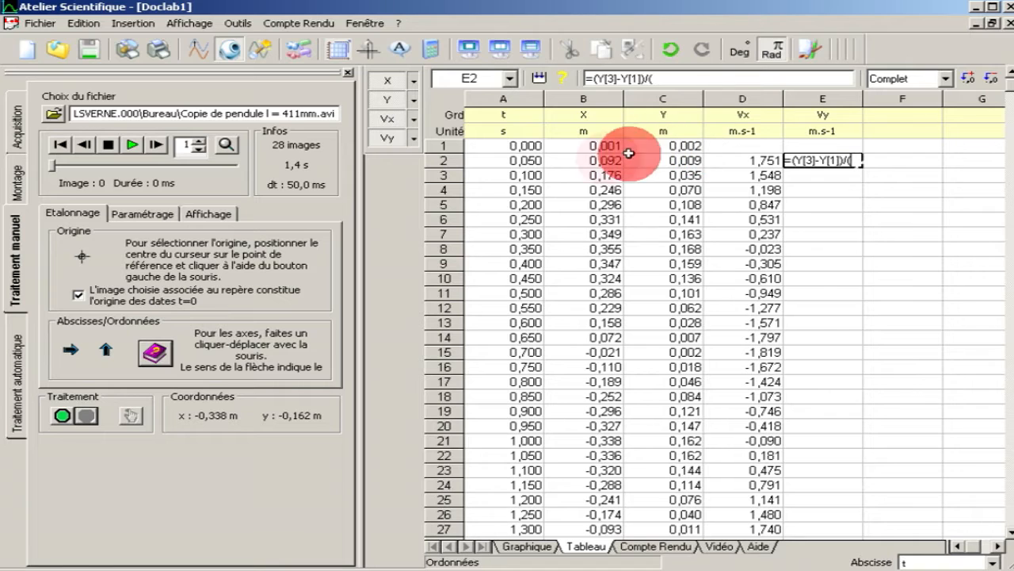
{"action": "left_click", "coordinate": [530, 175]}
{"action": "type", "text": "-"}
{"action": "left_click", "coordinate": [530, 148]}
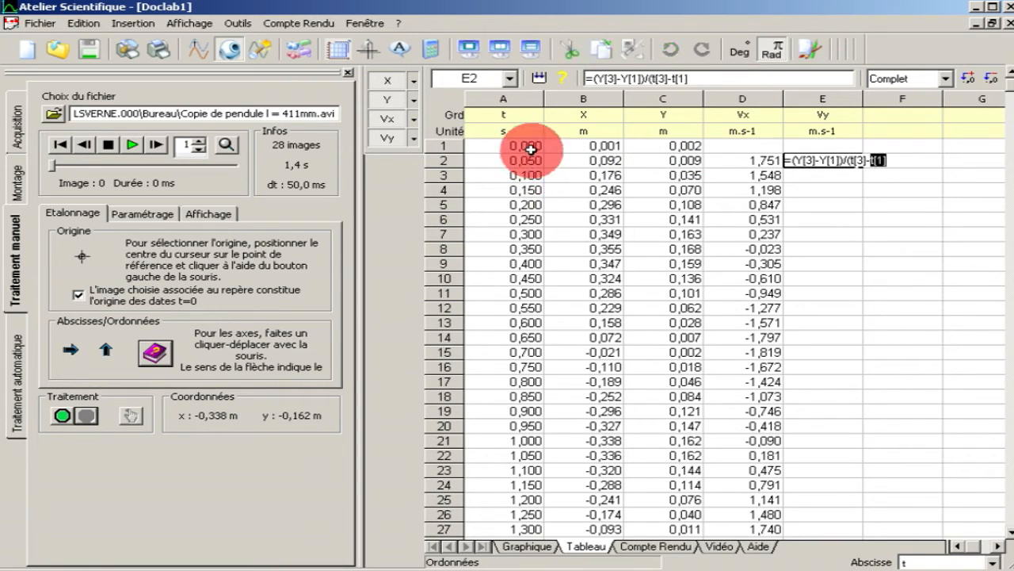
{"action": "type", "text": ")"}
{"action": "key", "text": "Return"}
{"action": "left_click", "coordinate": [822, 164]}
{"action": "left_click_drag", "start_coordinate": [862, 164], "coordinate": [878, 453]}
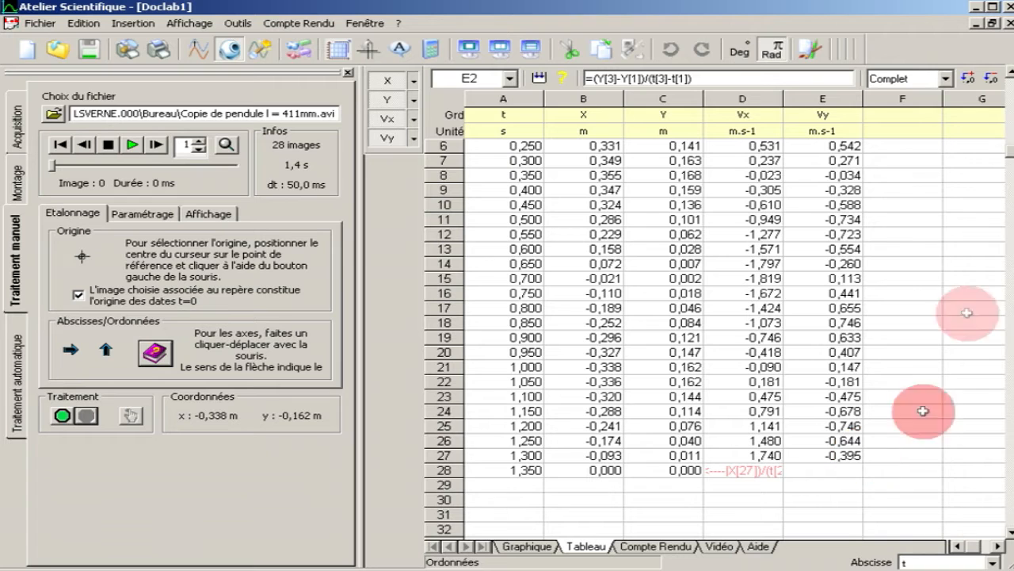
Name column F of the table as quantity V2 with unit m^2.s-2
{"action": "left_click", "coordinate": [1010, 77]}
{"action": "left_click", "coordinate": [1010, 77]}
{"action": "left_click", "coordinate": [1010, 77]}
{"action": "left_click", "coordinate": [1010, 77]}
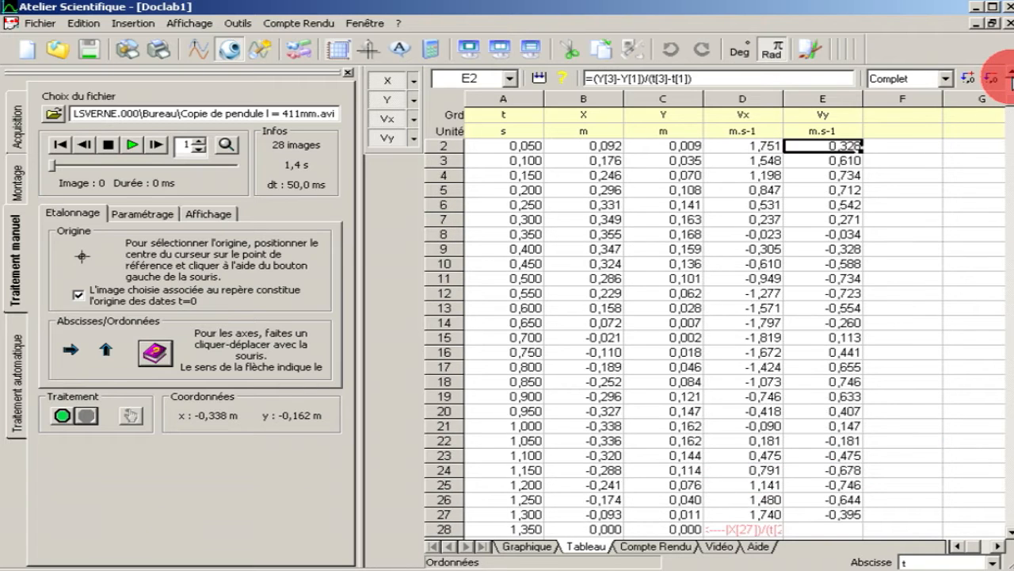
{"action": "left_click", "coordinate": [1009, 77]}
{"action": "left_click", "coordinate": [917, 116]}
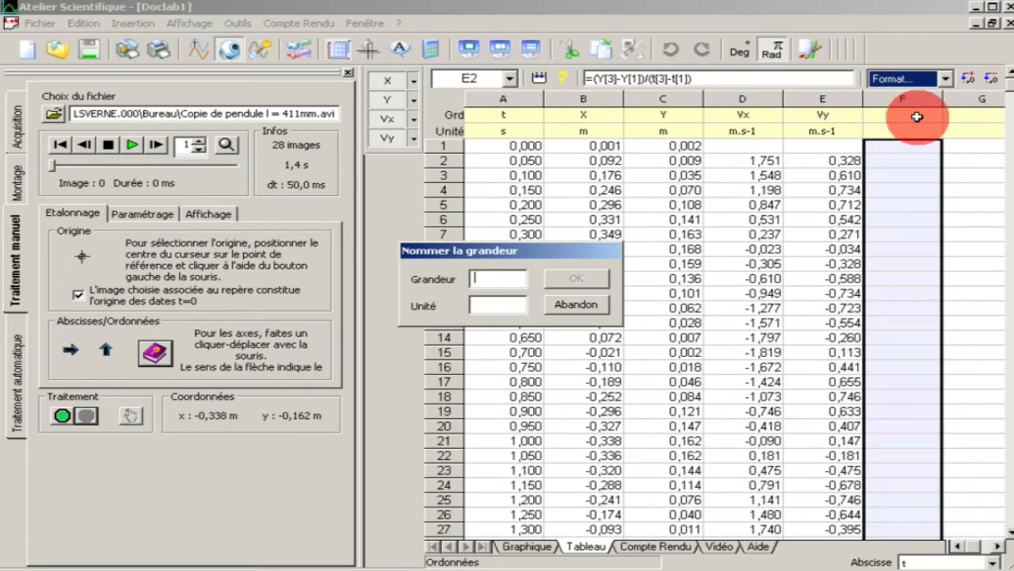
{"action": "type", "text": "V2"}
{"action": "left_click", "coordinate": [512, 303]}
{"action": "type", "text": "m^2.s-2"}
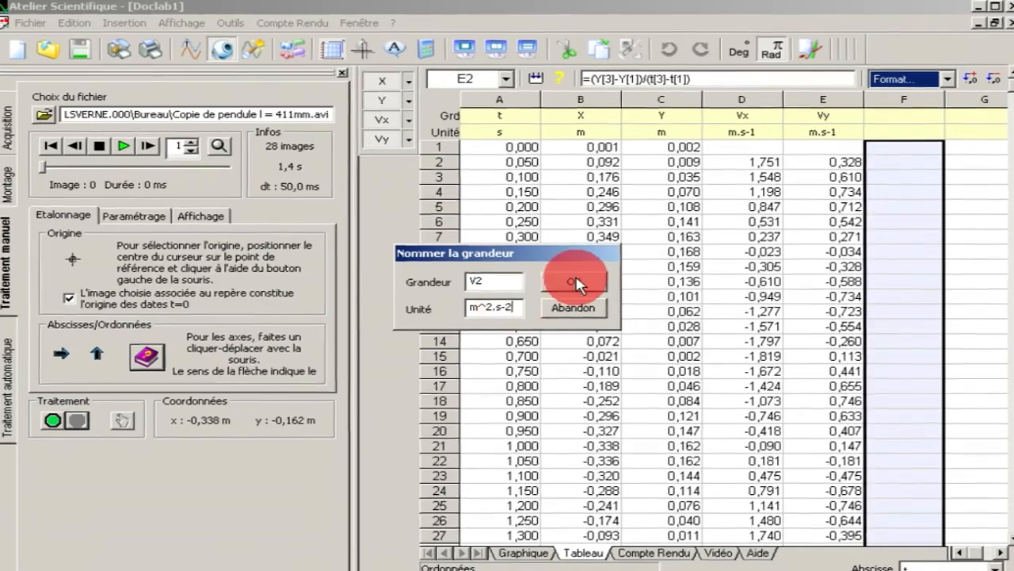
{"action": "left_click", "coordinate": [576, 283]}
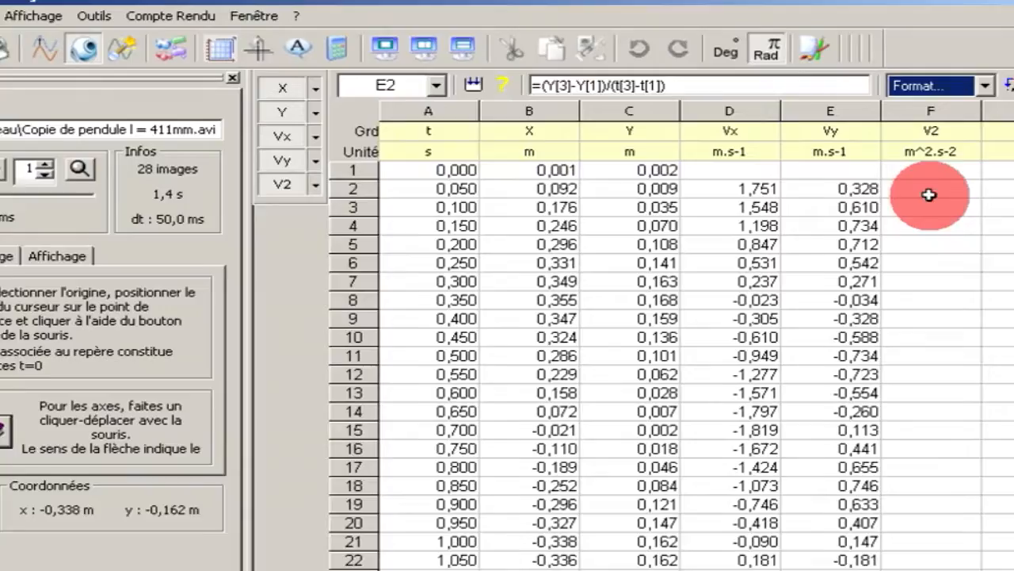
Enter =Vx[2]^2+Vy[2]^2 in cell F2 of the V2 column and fill it down to row 27
{"action": "left_click", "coordinate": [912, 160]}
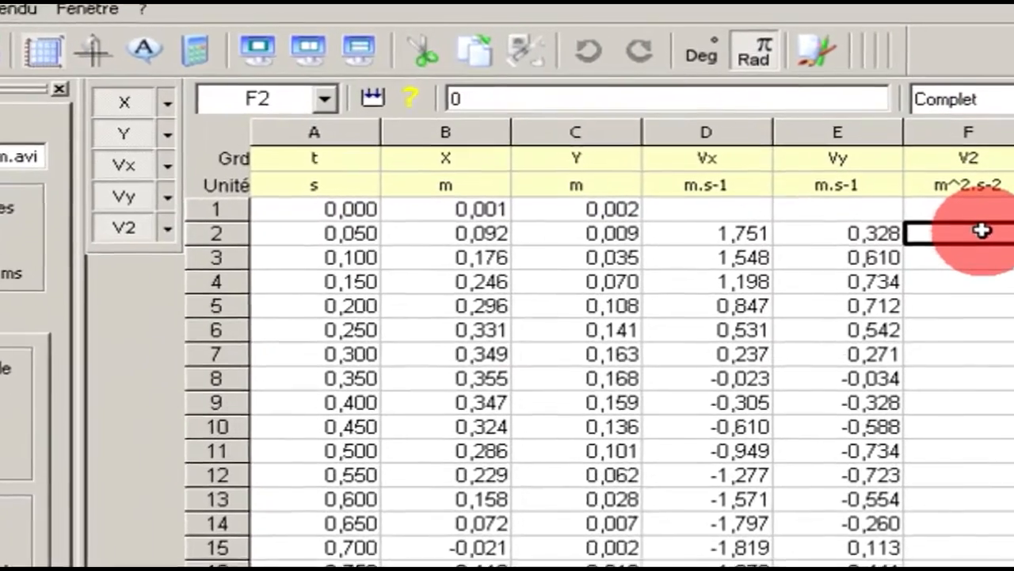
{"action": "type", "text": "="}
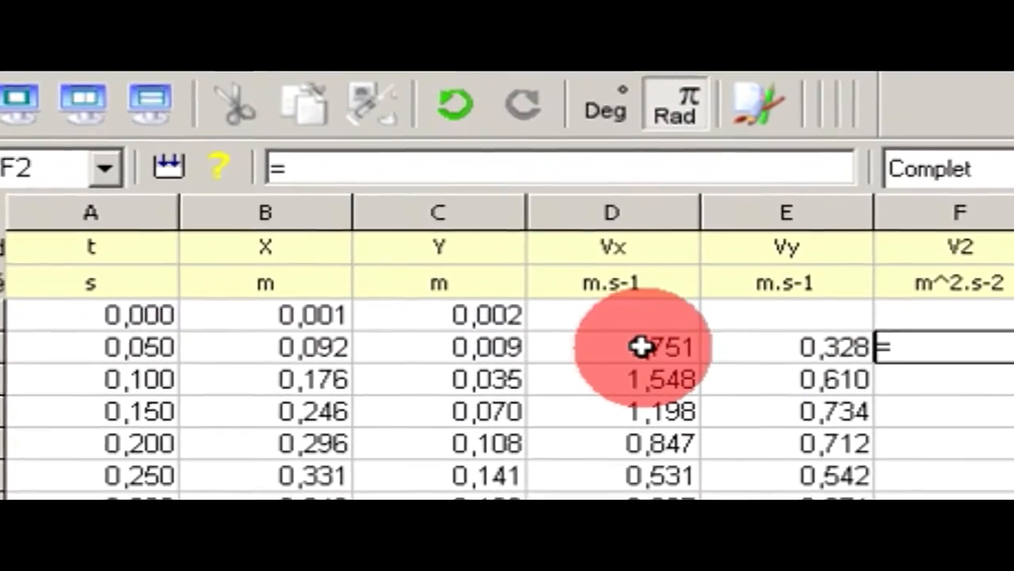
{"action": "left_click", "coordinate": [638, 350]}
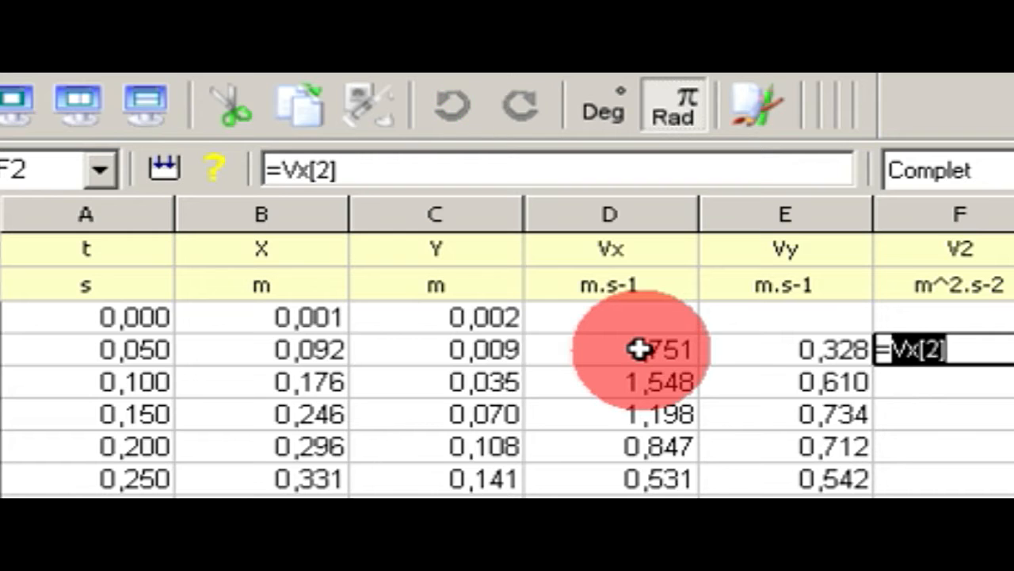
{"action": "type", "text": "^2+"}
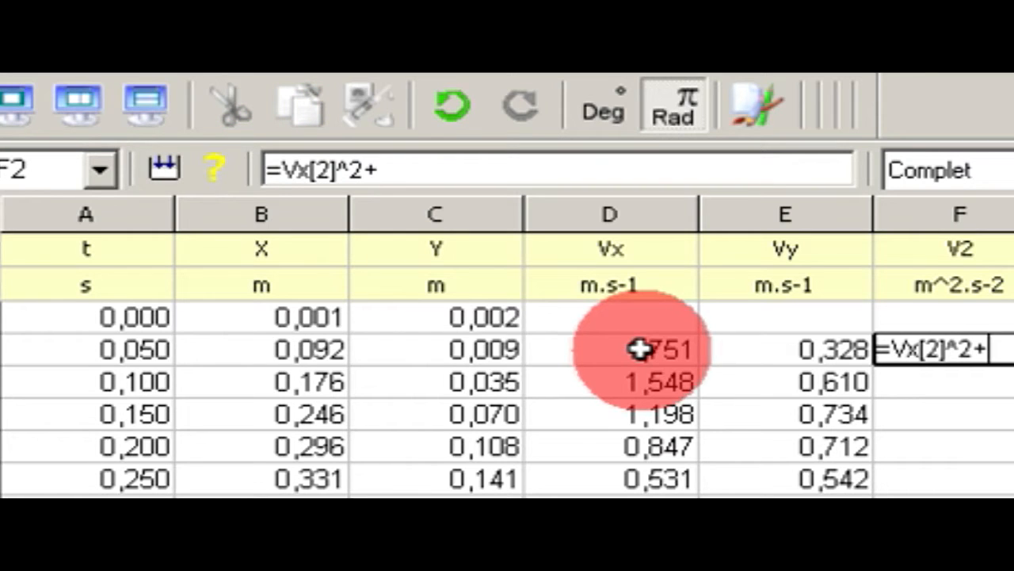
{"action": "left_click", "coordinate": [812, 353]}
{"action": "type", "text": "^2"}
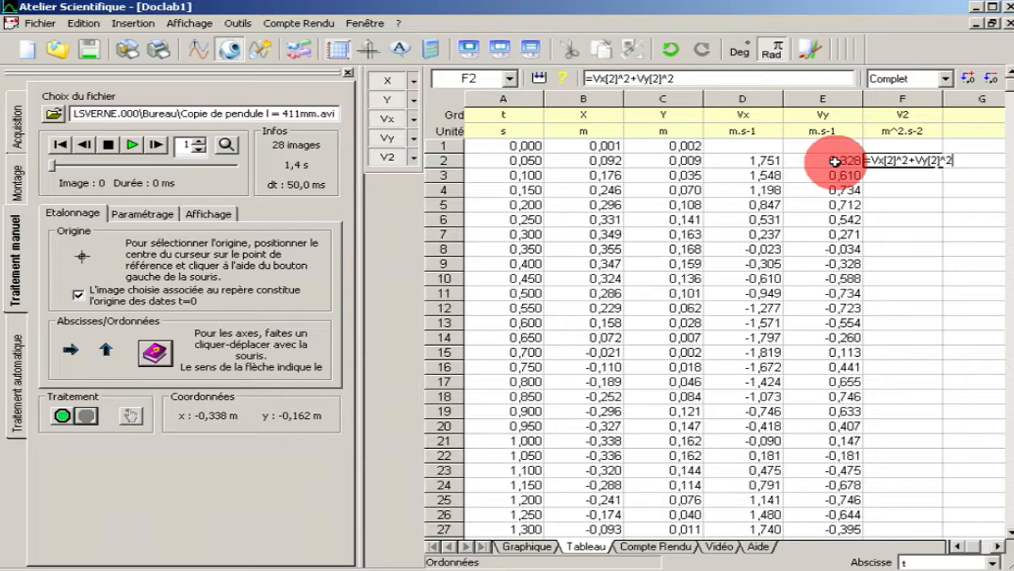
{"action": "key", "text": "Return"}
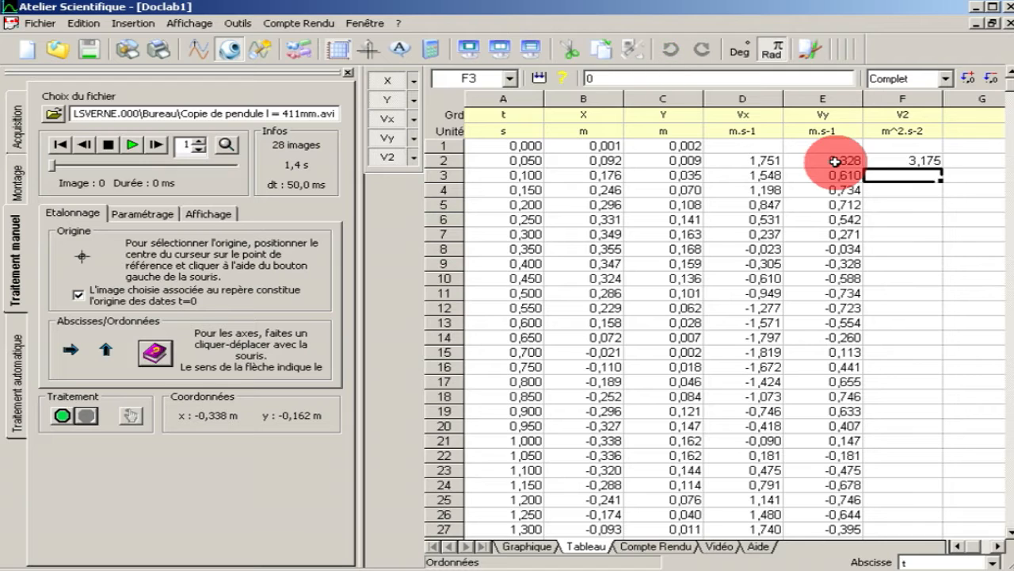
{"action": "left_click", "coordinate": [911, 161]}
{"action": "left_click_drag", "start_coordinate": [941, 164], "coordinate": [937, 437]}
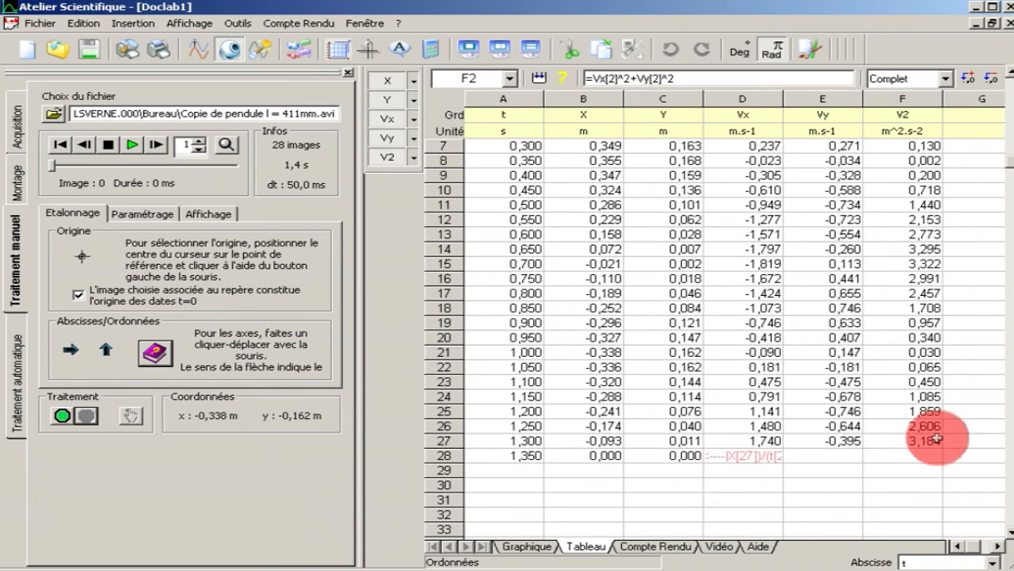
{"action": "left_click", "coordinate": [996, 546]}
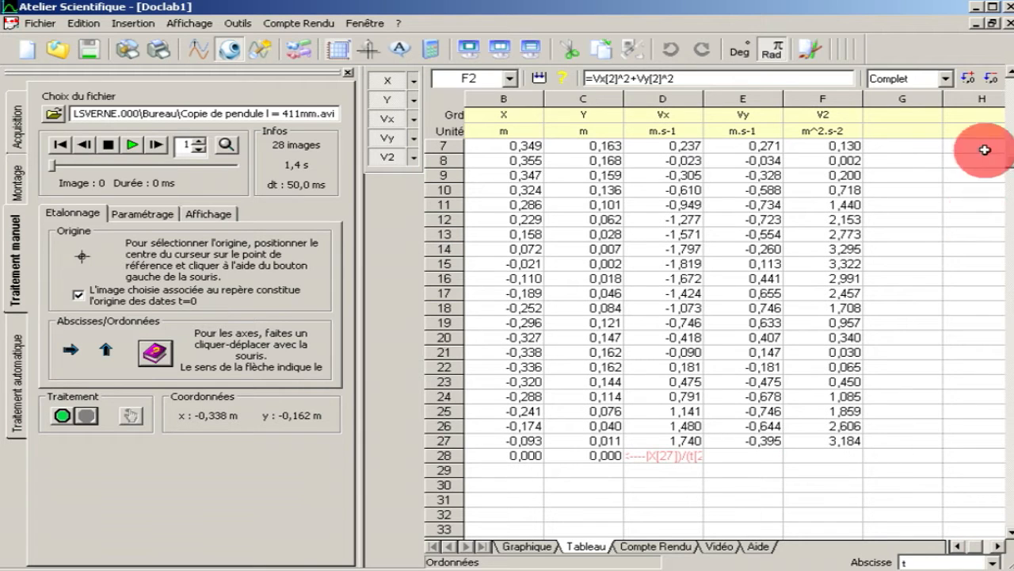
Name column G of the table as quantity Ec with unit J
{"action": "left_click", "coordinate": [1010, 77]}
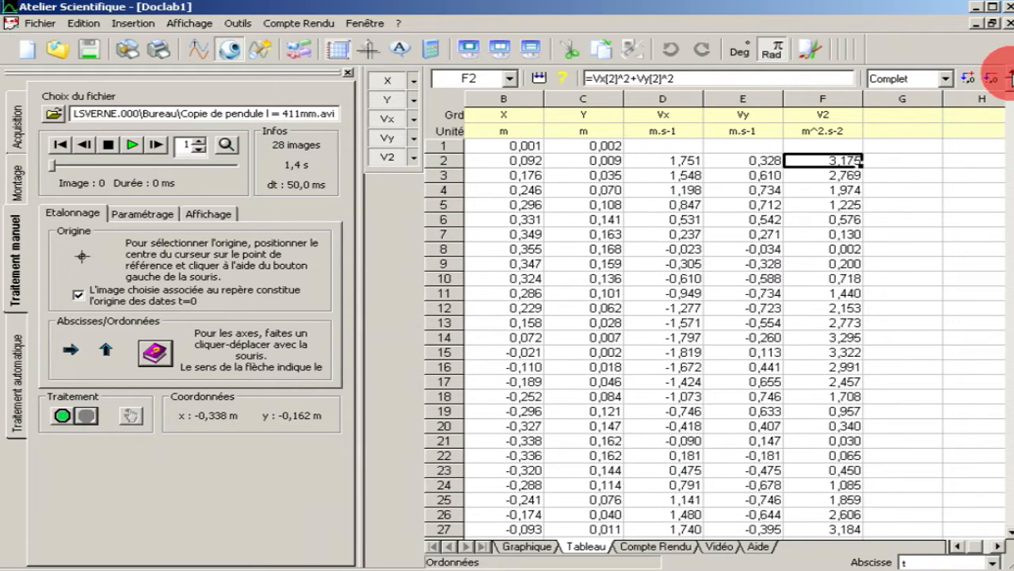
{"action": "left_click", "coordinate": [924, 113]}
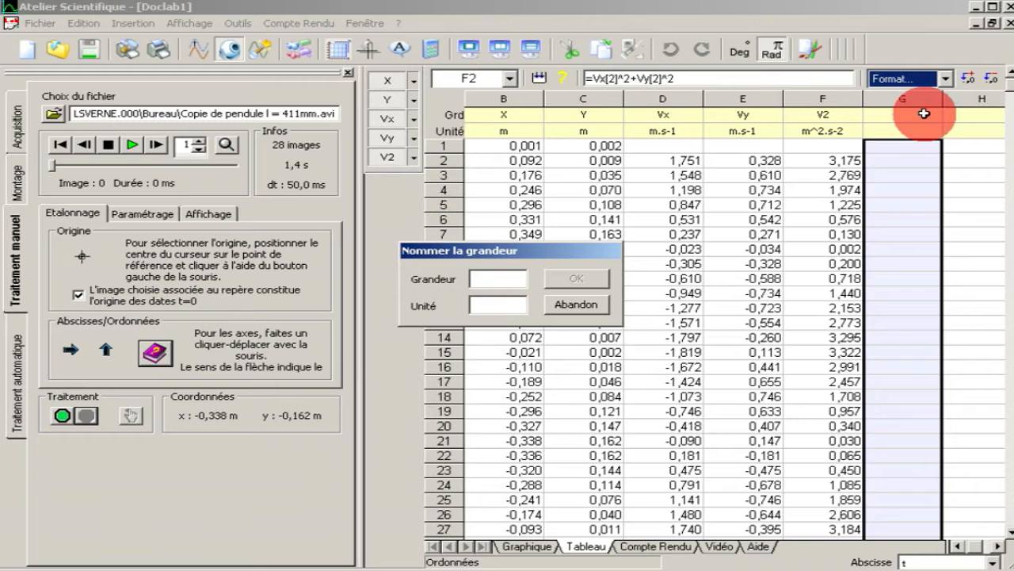
{"action": "type", "text": "Ec"}
{"action": "left_click", "coordinate": [491, 302]}
{"action": "type", "text": "J"}
{"action": "left_click", "coordinate": [576, 278]}
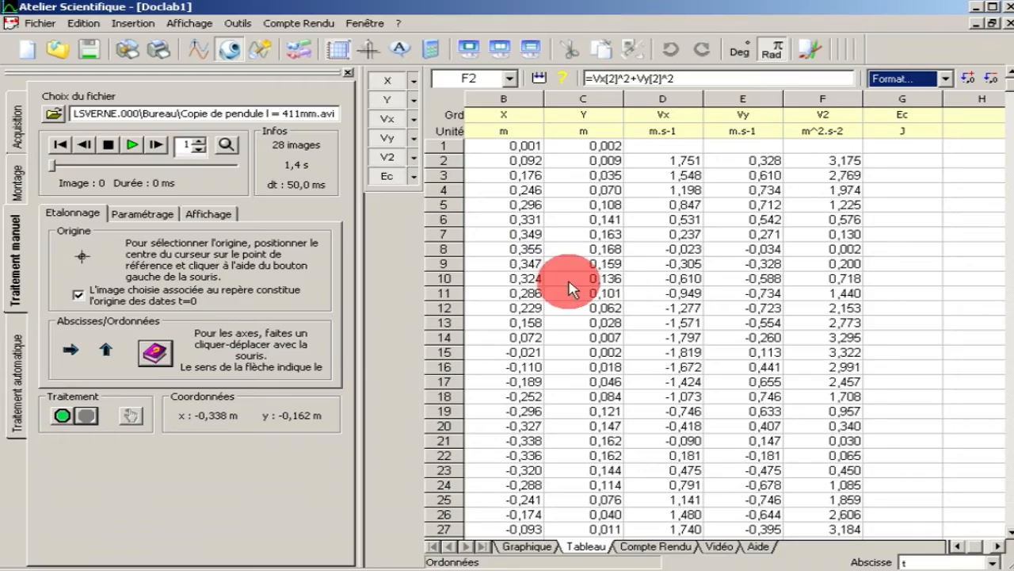
Enter =0,5*0,1*V2[2] in cell G2 of the Ec column and fill it down to row 27
{"action": "left_click", "coordinate": [903, 160]}
{"action": "type", "text": "="}
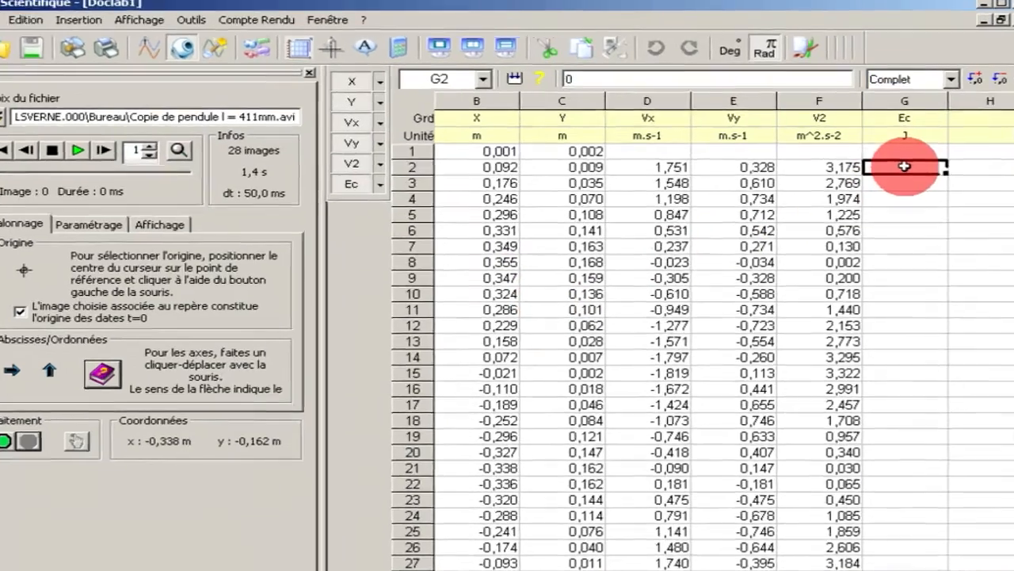
{"action": "type", "text": "0,5"}
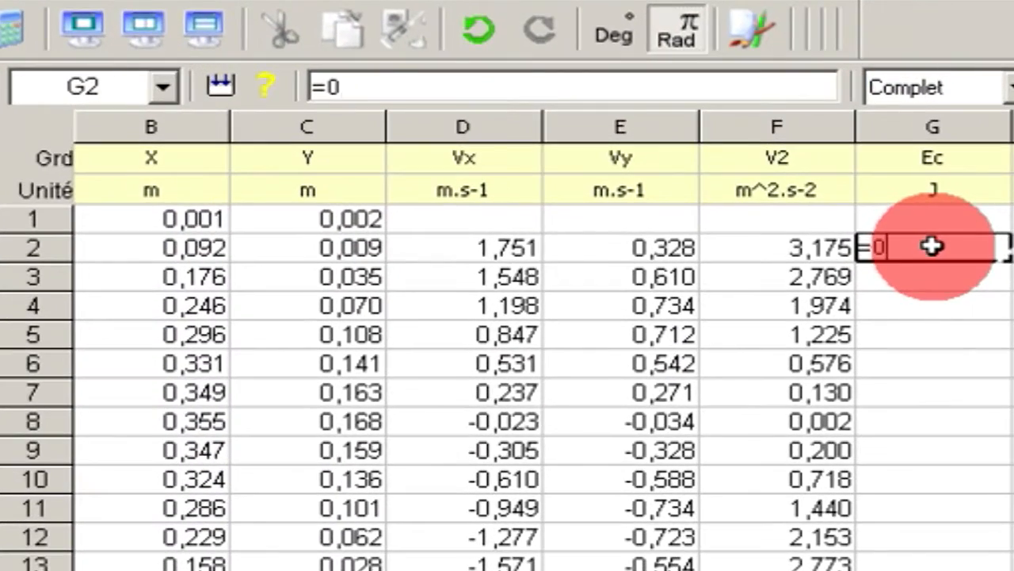
{"action": "type", "text": "*"}
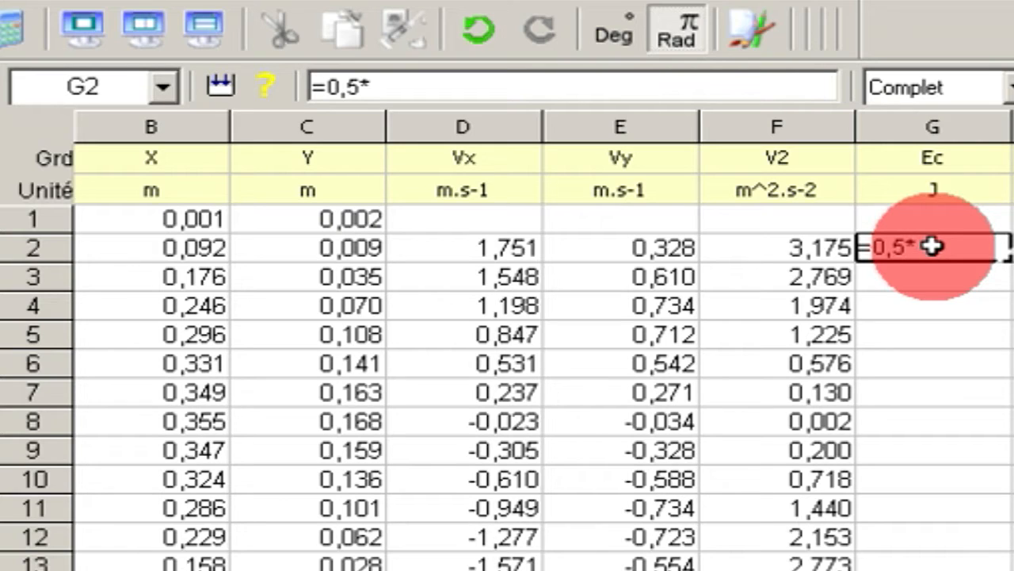
{"action": "type", "text": "0,1*"}
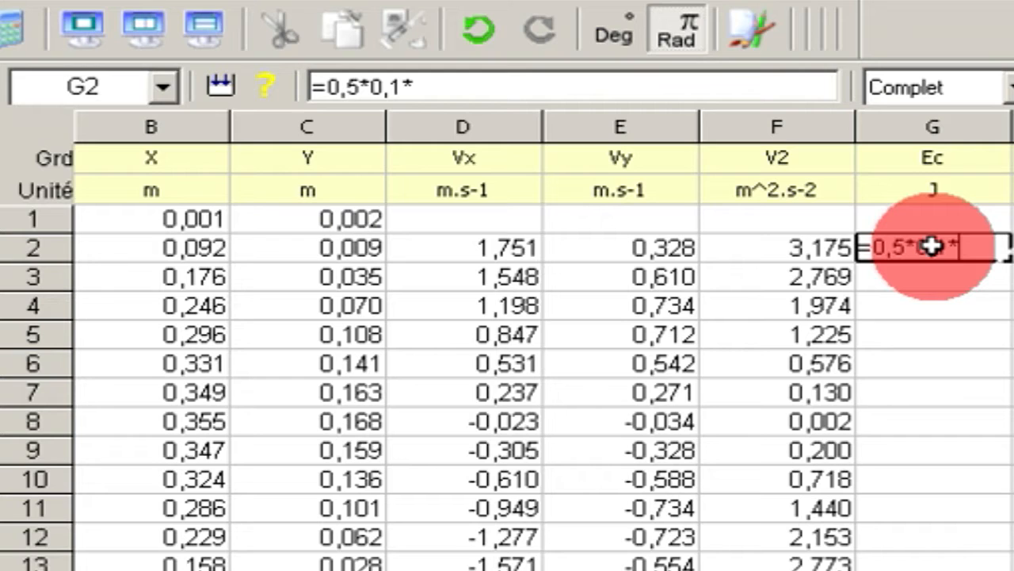
{"action": "type", "text": "9"}
{"action": "key", "text": "BackSpace"}
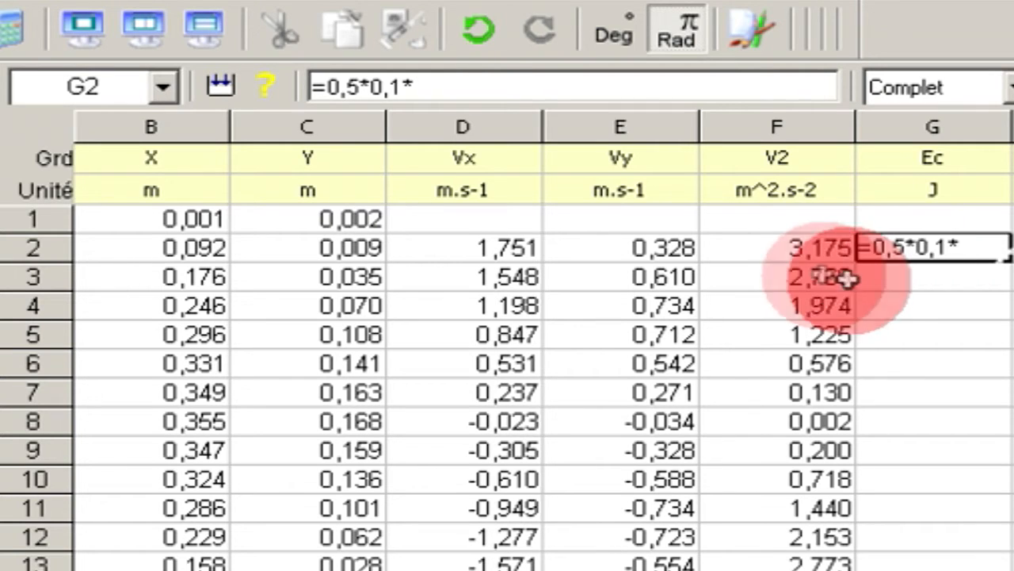
{"action": "left_click", "coordinate": [788, 255]}
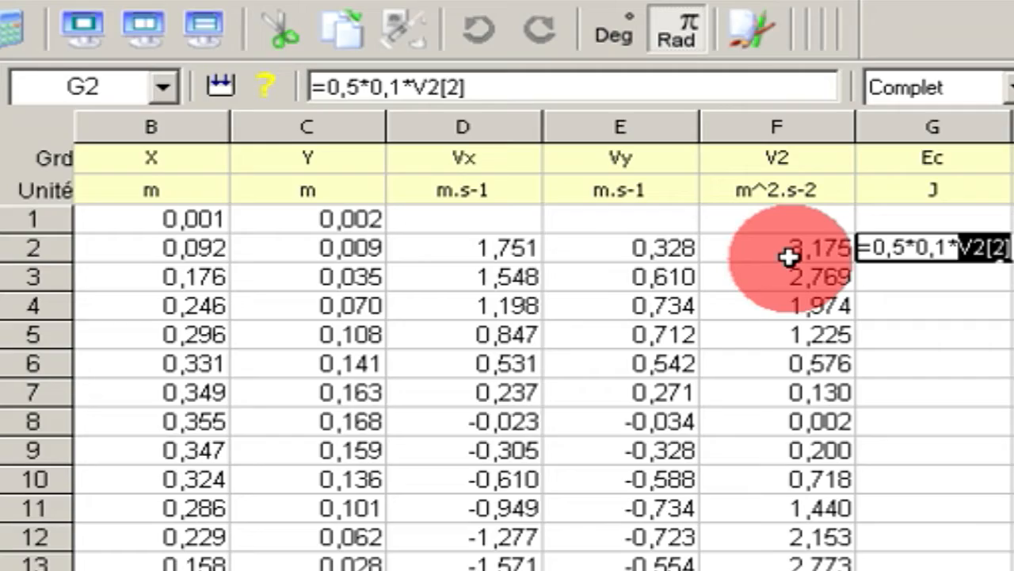
{"action": "key", "text": "Return"}
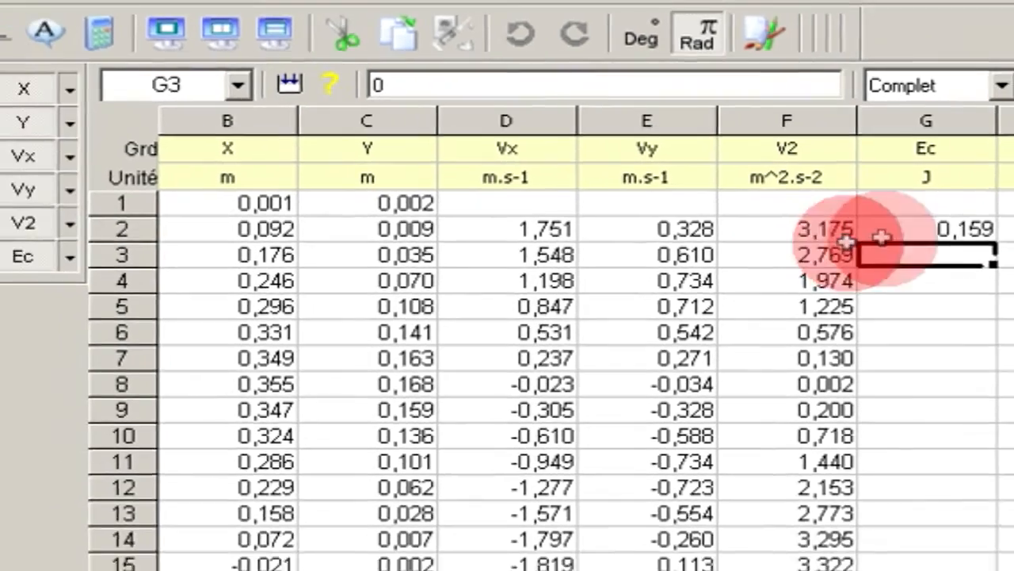
{"action": "left_click", "coordinate": [903, 248]}
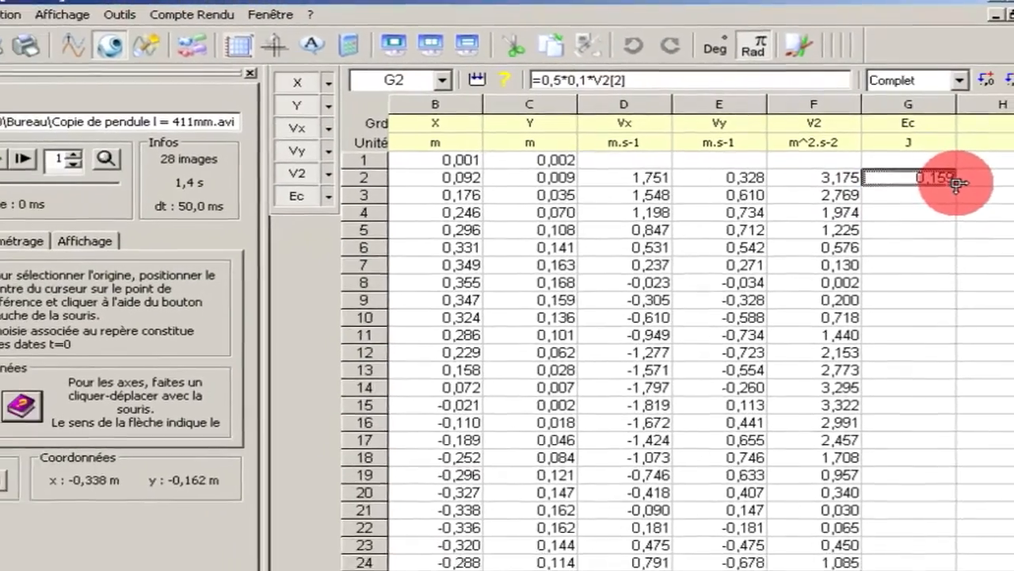
{"action": "left_click_drag", "start_coordinate": [956, 182], "coordinate": [989, 555]}
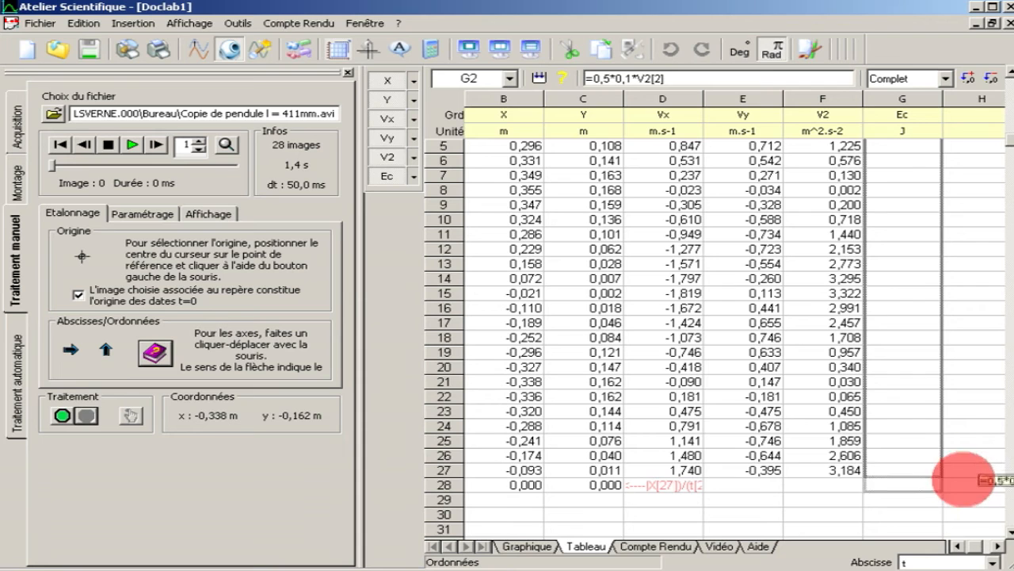
{"action": "left_click_drag", "start_coordinate": [963, 479], "coordinate": [962, 466]}
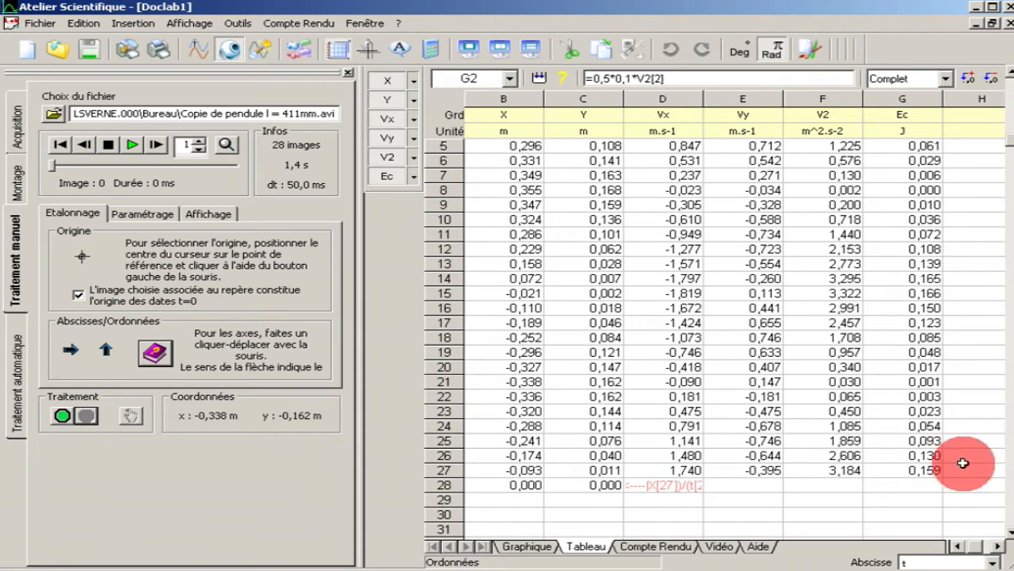
Name column H of the table as quantity Epp with unit J
{"action": "left_click", "coordinate": [1011, 74]}
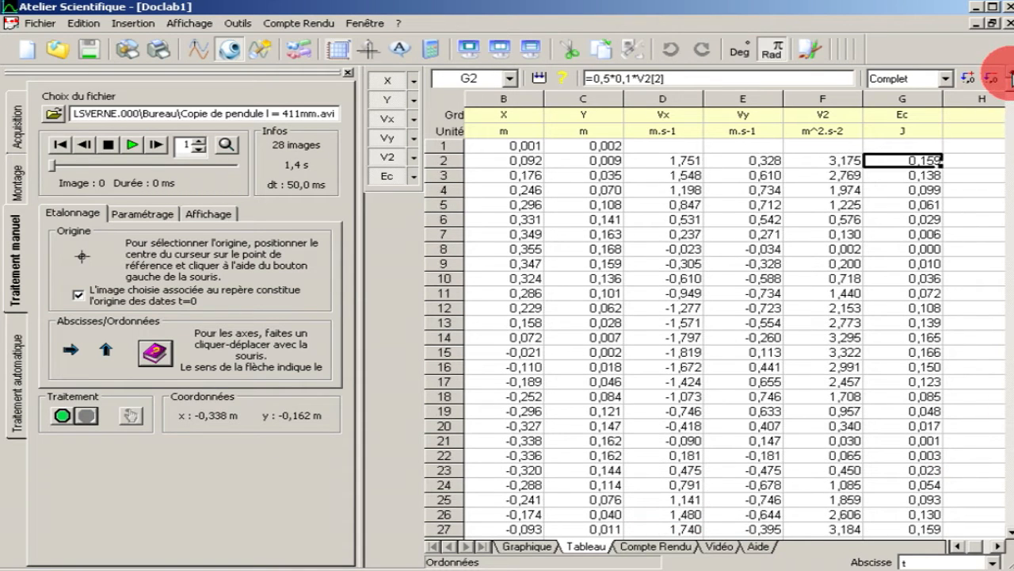
{"action": "left_click", "coordinate": [980, 118]}
{"action": "type", "text": "Epp"}
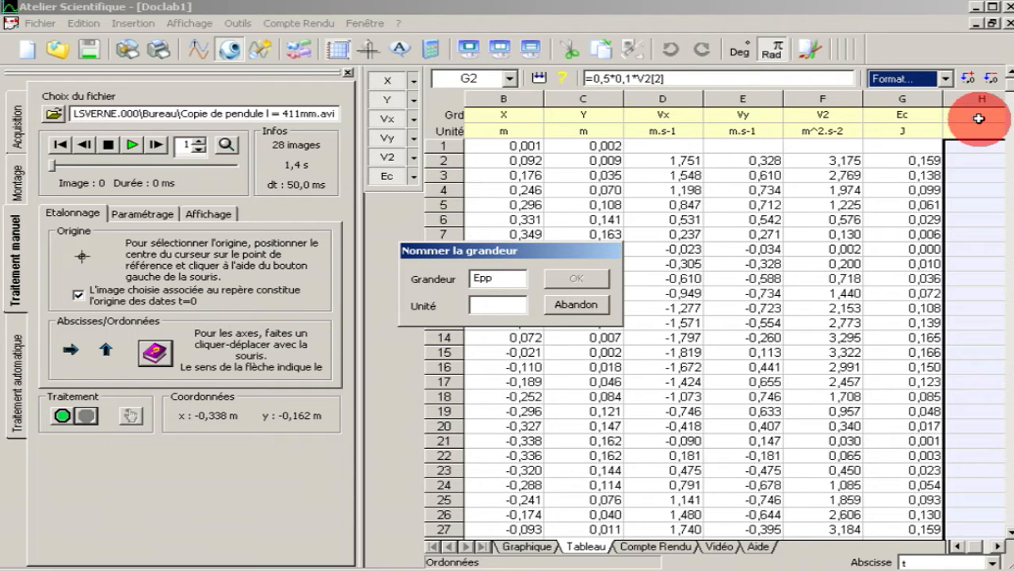
{"action": "key", "text": "Tab"}
{"action": "type", "text": "J"}
{"action": "left_click", "coordinate": [578, 278]}
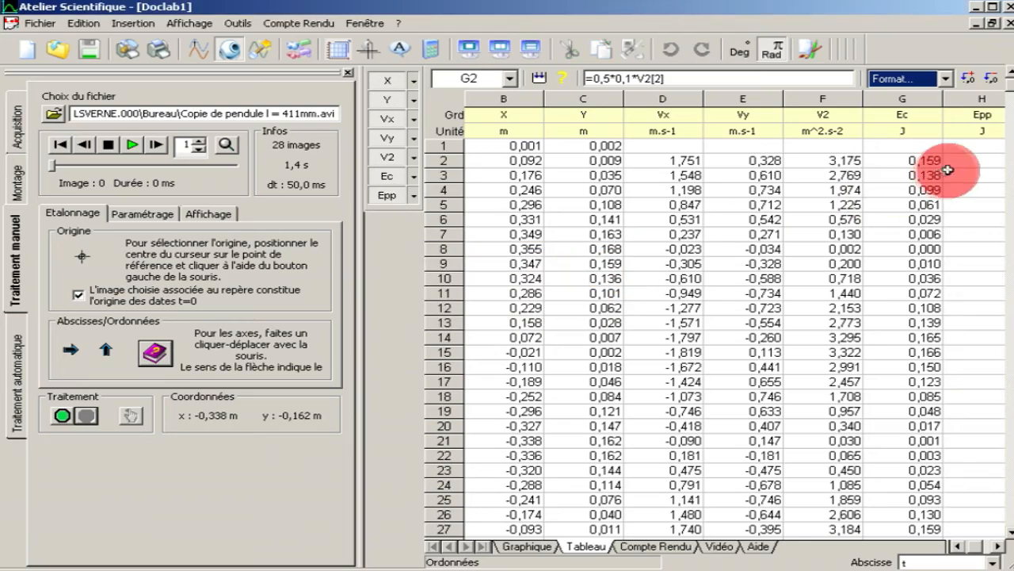
Enter =0,1*9,81*Y[2] in cell H2 of the Epp column and fill it down to row 27
{"action": "left_click", "coordinate": [973, 158]}
{"action": "type", "text": "="}
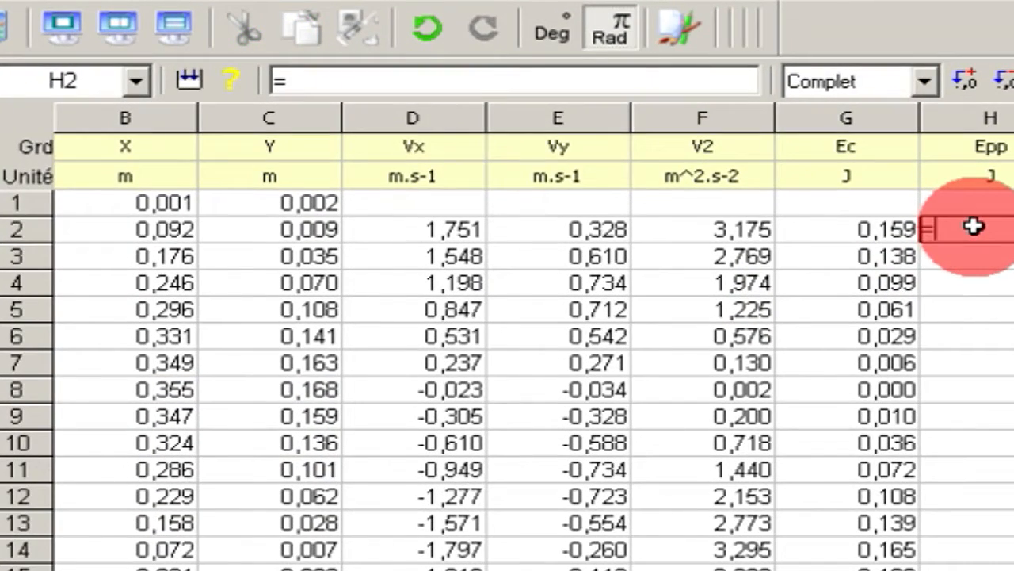
{"action": "type", "text": "0,1*9,81"}
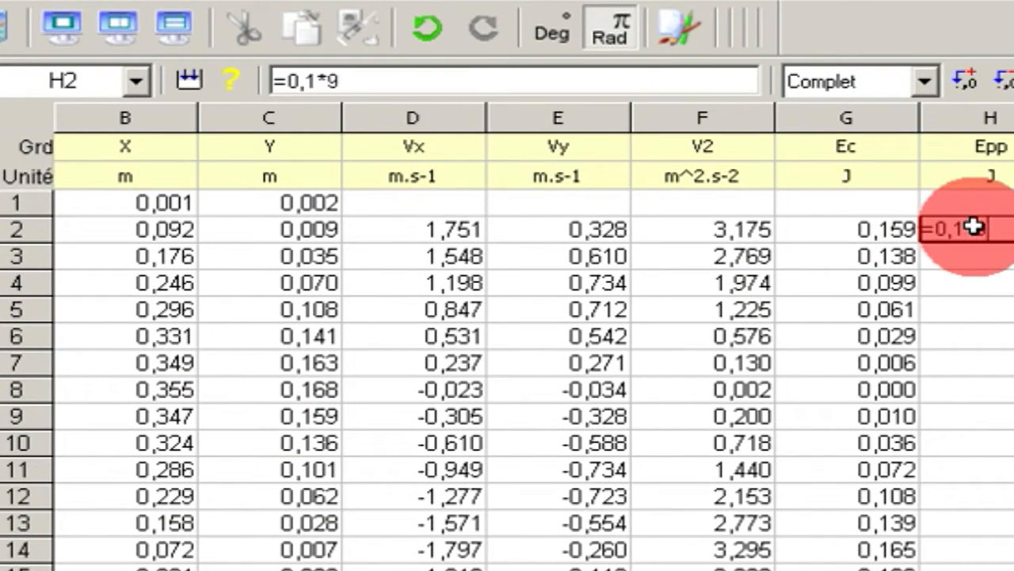
{"action": "type", "text": "*"}
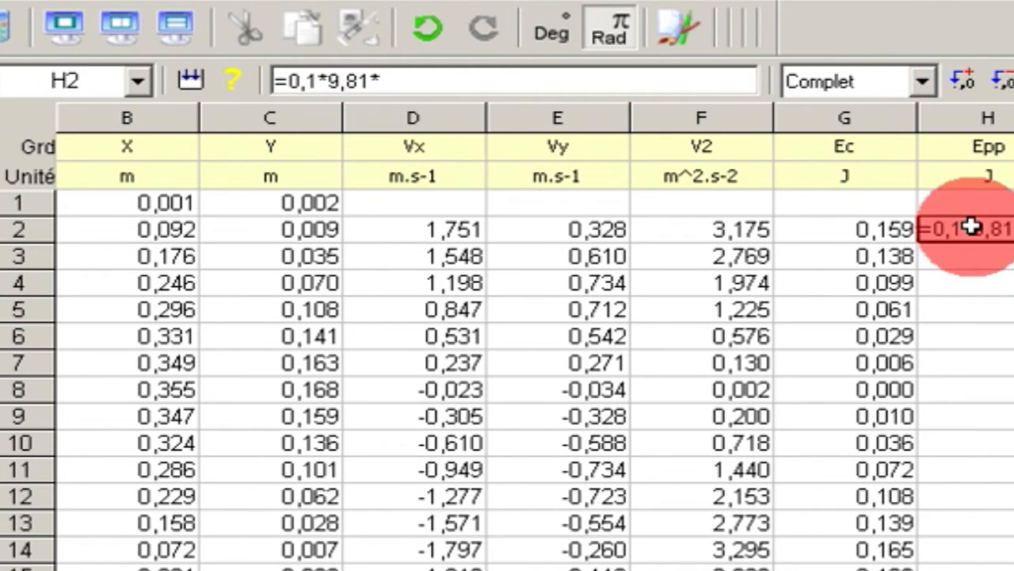
{"action": "left_click", "coordinate": [295, 230]}
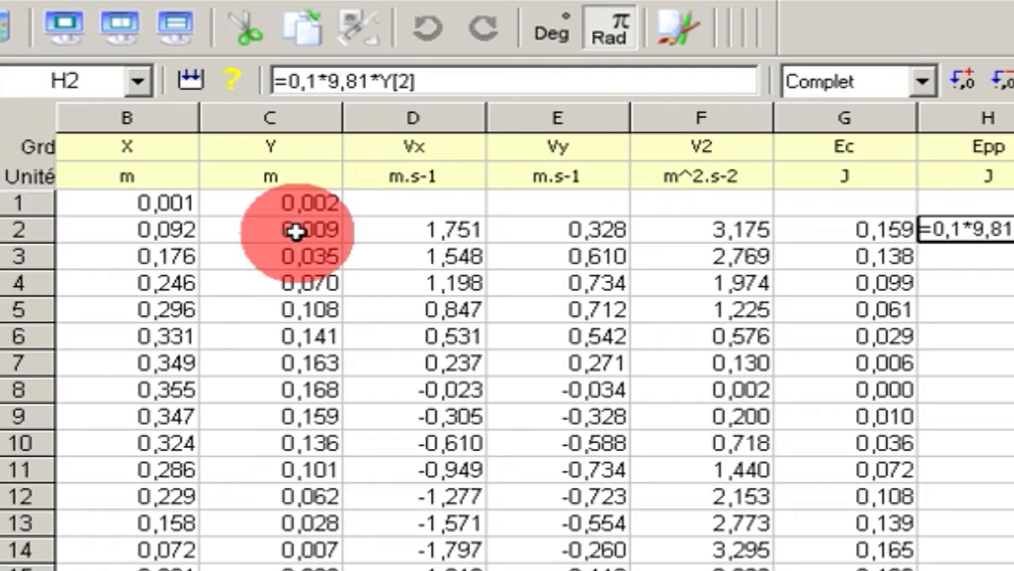
{"action": "key", "text": "Return"}
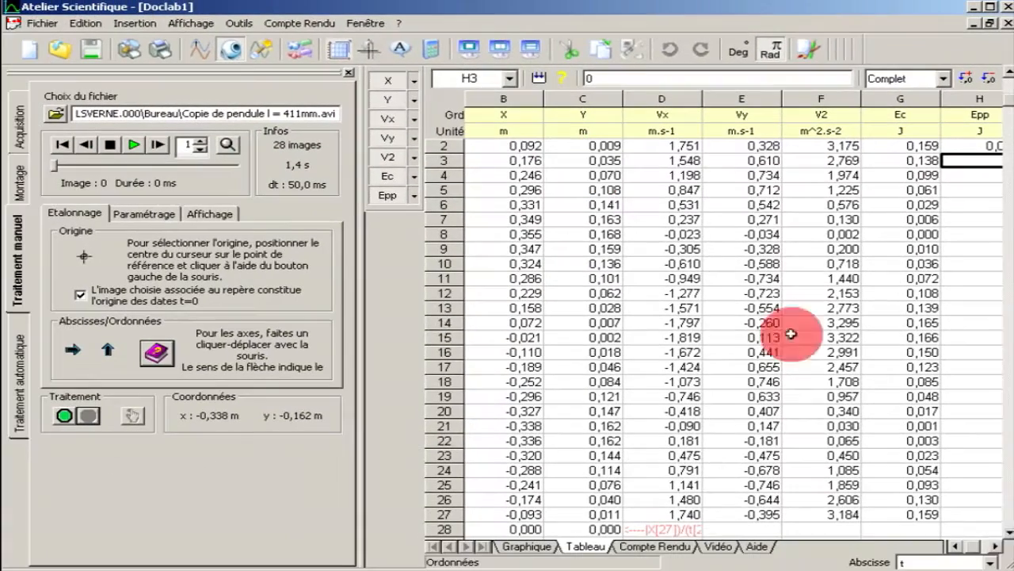
{"action": "left_click", "coordinate": [1000, 547]}
{"action": "left_click", "coordinate": [919, 149]}
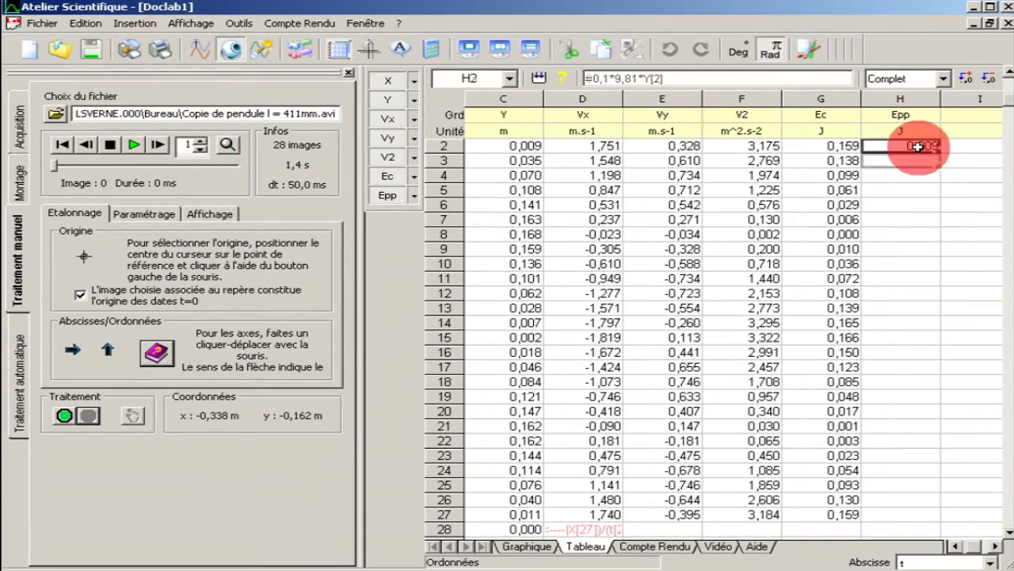
{"action": "left_click_drag", "start_coordinate": [940, 153], "coordinate": [948, 517]}
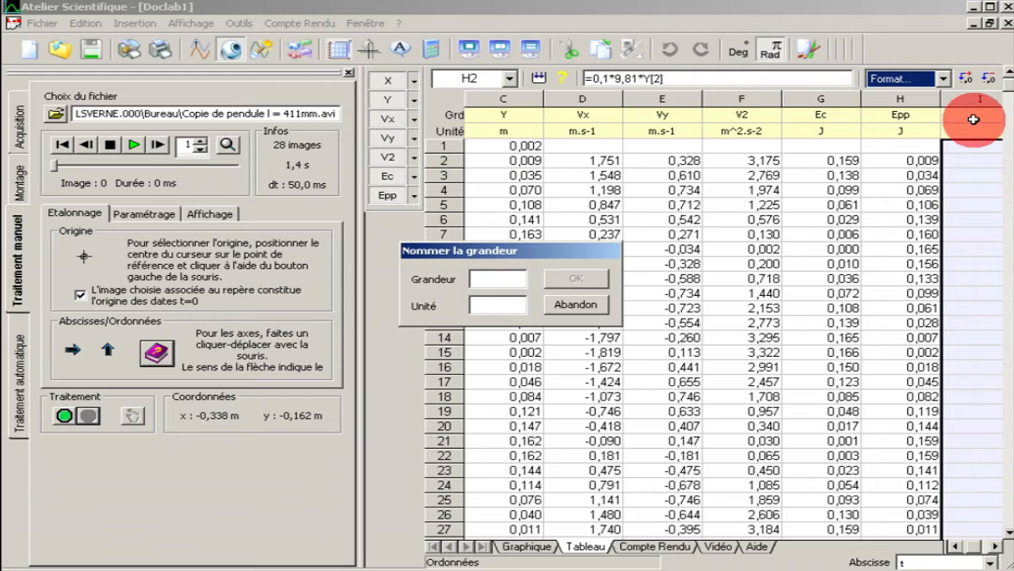
Name column I of the table as quantity Em with unit J
{"action": "type", "text": "Em"}
{"action": "key", "text": "Tab"}
{"action": "type", "text": "J"}
{"action": "key", "text": "Return"}
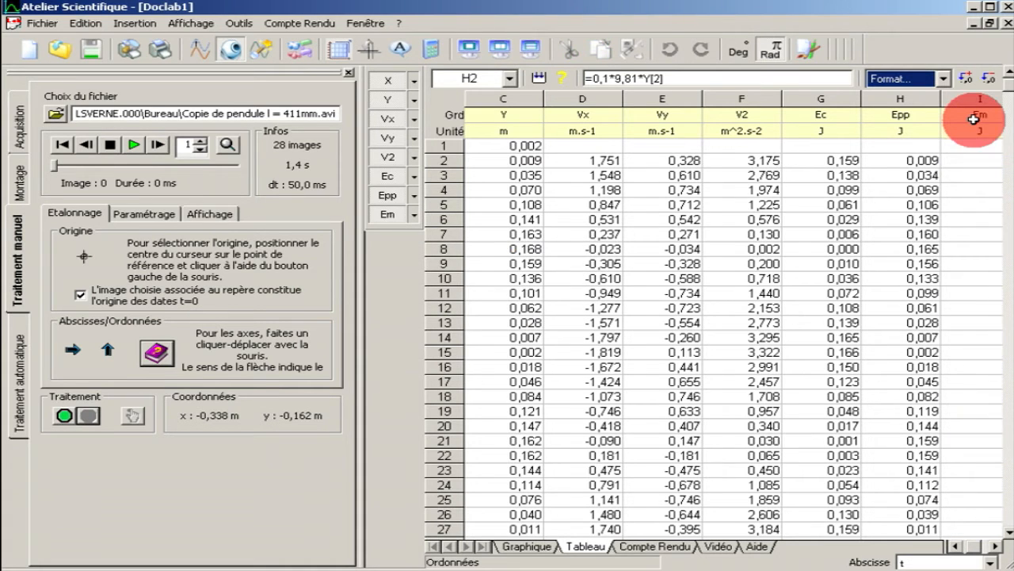
Enter =Epp[2]+Ec[2] in cell I2 of the Em column and fill it down to row 27
{"action": "left_click", "coordinate": [978, 161]}
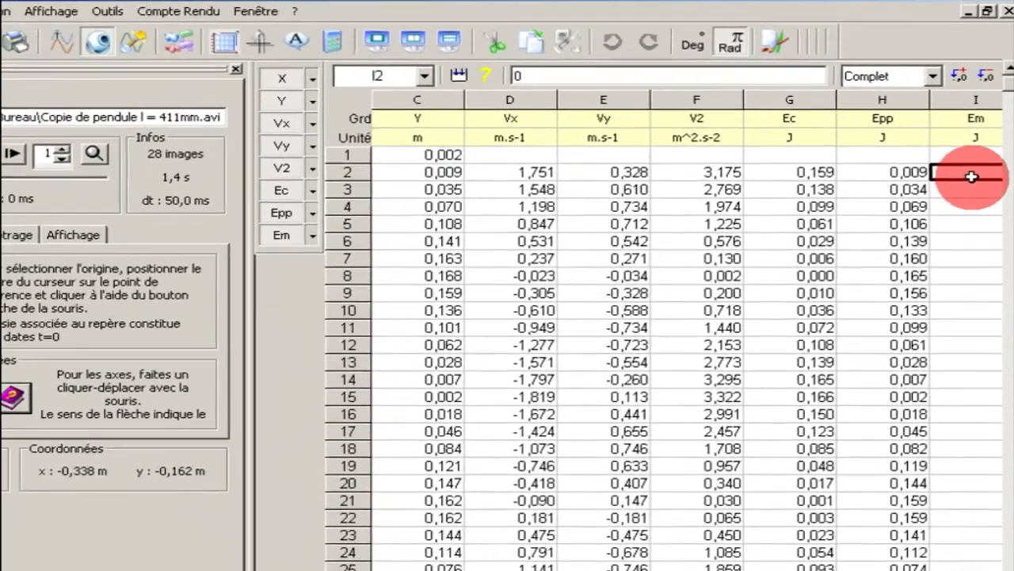
{"action": "type", "text": "="}
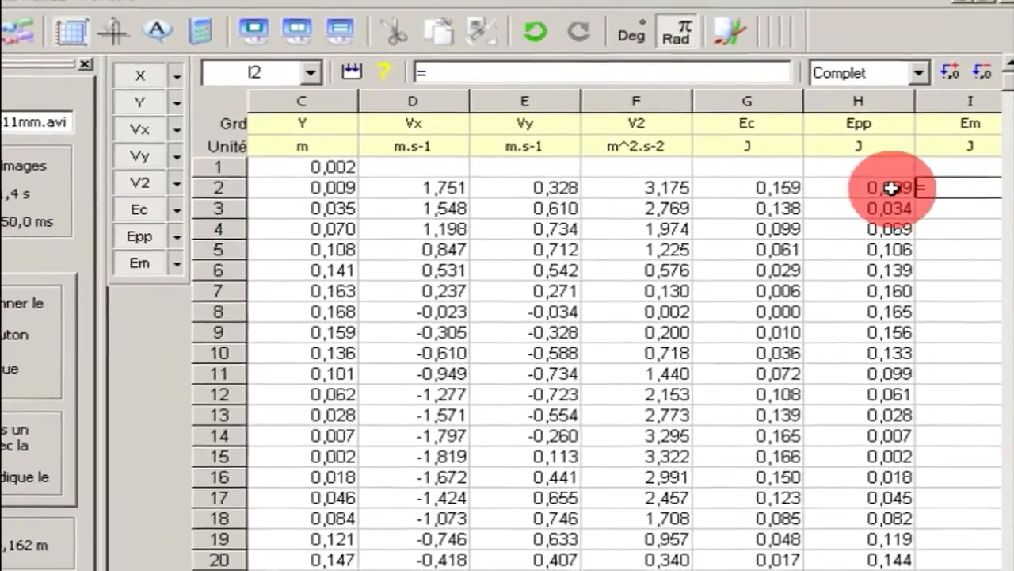
{"action": "left_click", "coordinate": [910, 173]}
{"action": "type", "text": "+"}
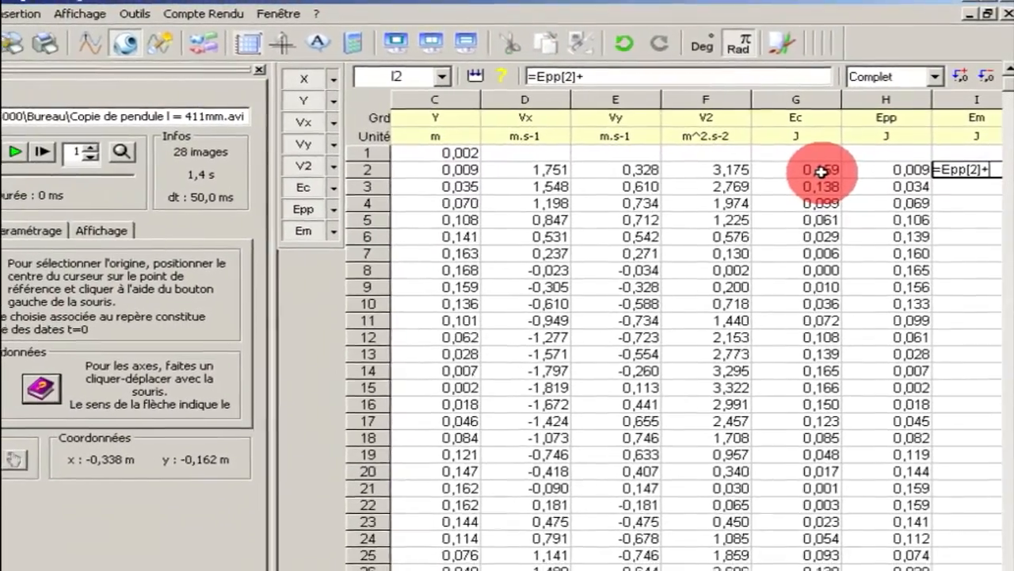
{"action": "left_click", "coordinate": [821, 171]}
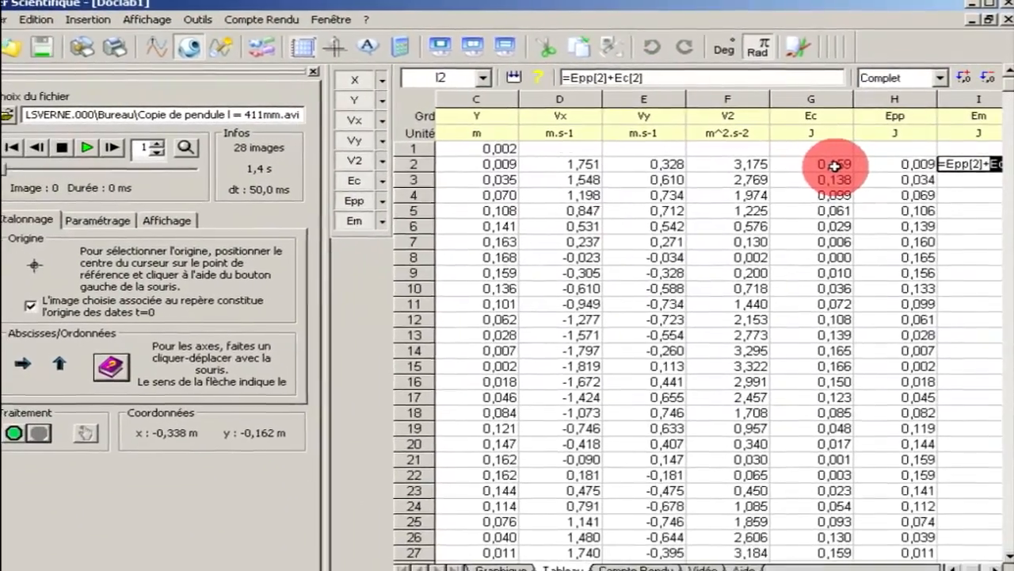
{"action": "key", "text": "Return"}
{"action": "left_click", "coordinate": [978, 545]}
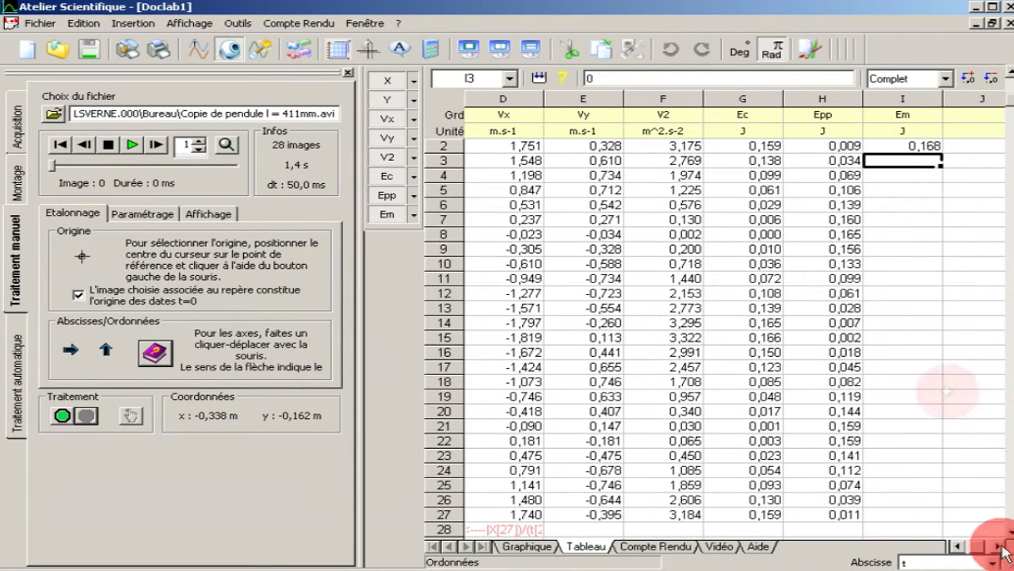
{"action": "left_click", "coordinate": [933, 148]}
{"action": "left_click_drag", "start_coordinate": [934, 149], "coordinate": [972, 517]}
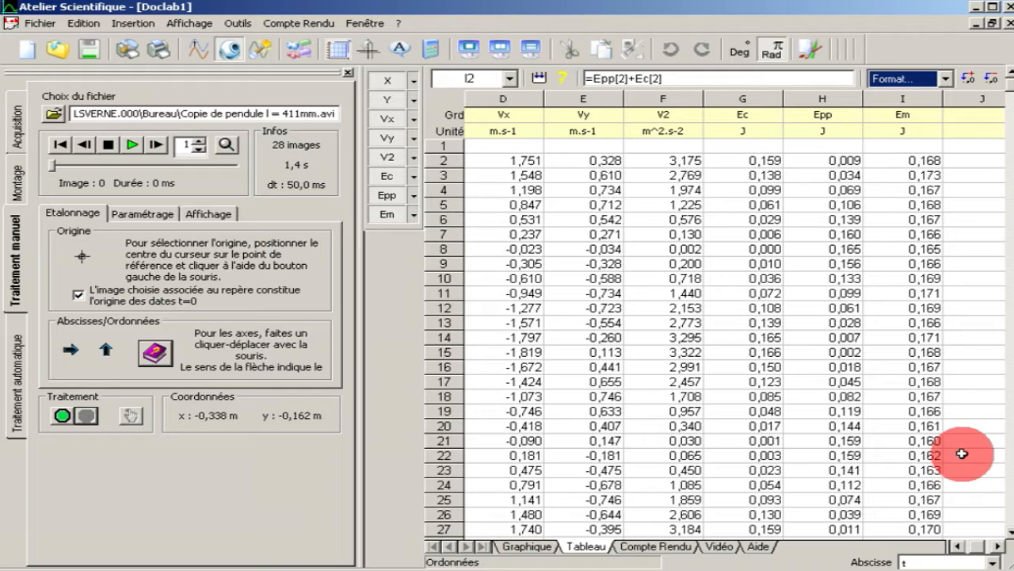
Replace the X and Y curves on the graph with Ec and Epp plotted against t
{"action": "left_click", "coordinate": [958, 545]}
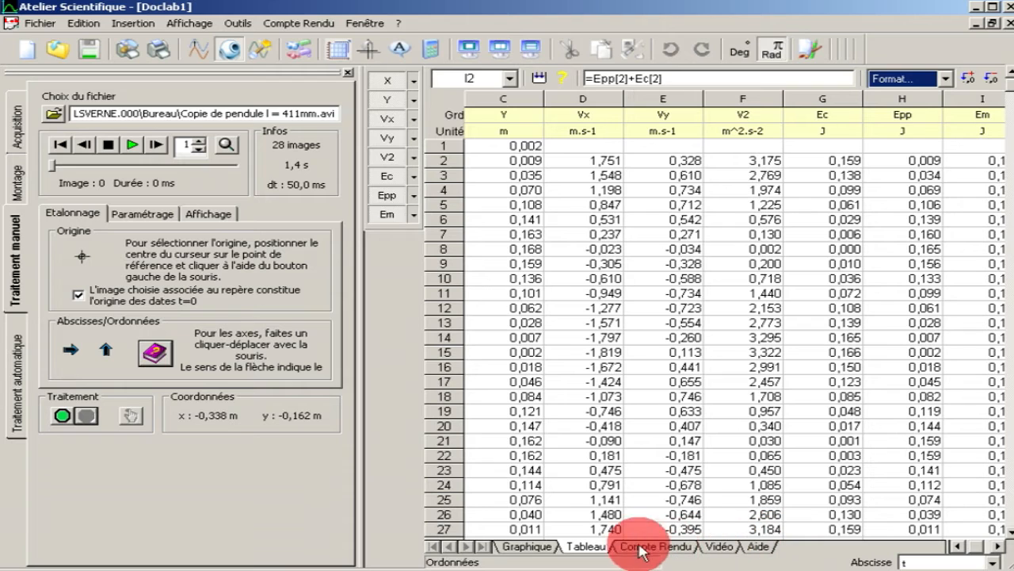
{"action": "left_click", "coordinate": [542, 547]}
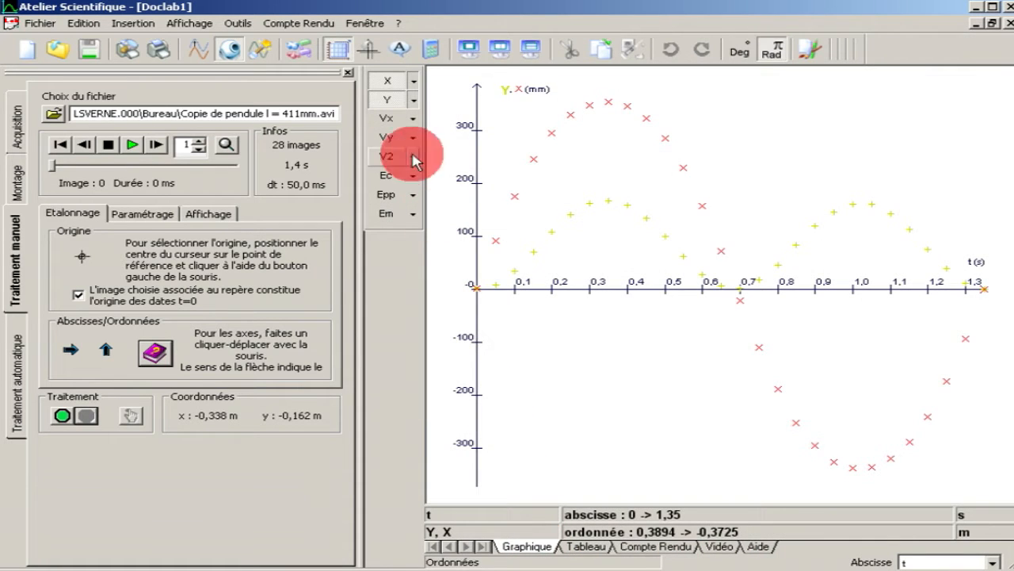
{"action": "left_click", "coordinate": [387, 100]}
{"action": "left_click", "coordinate": [387, 82]}
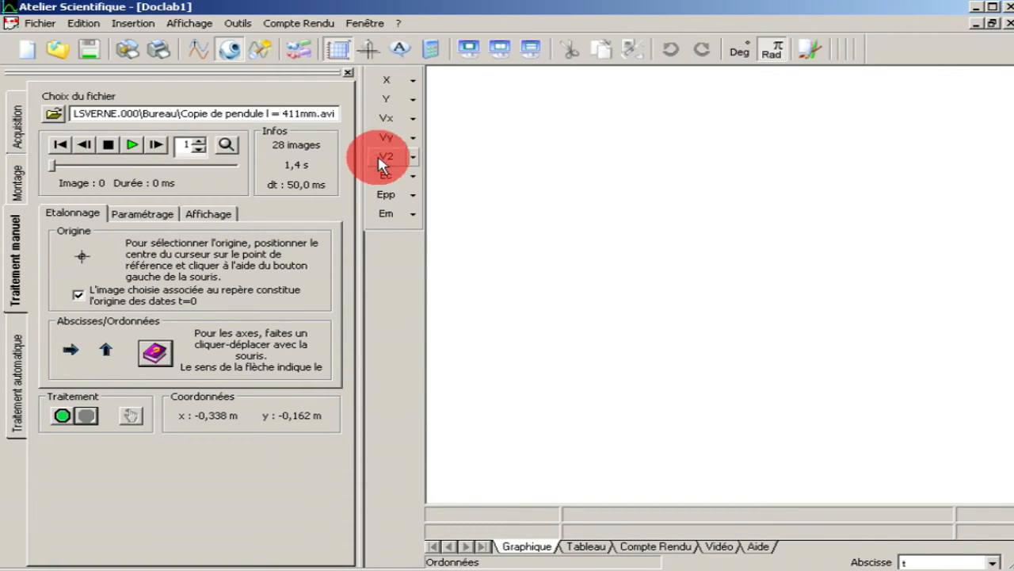
{"action": "left_click", "coordinate": [386, 178]}
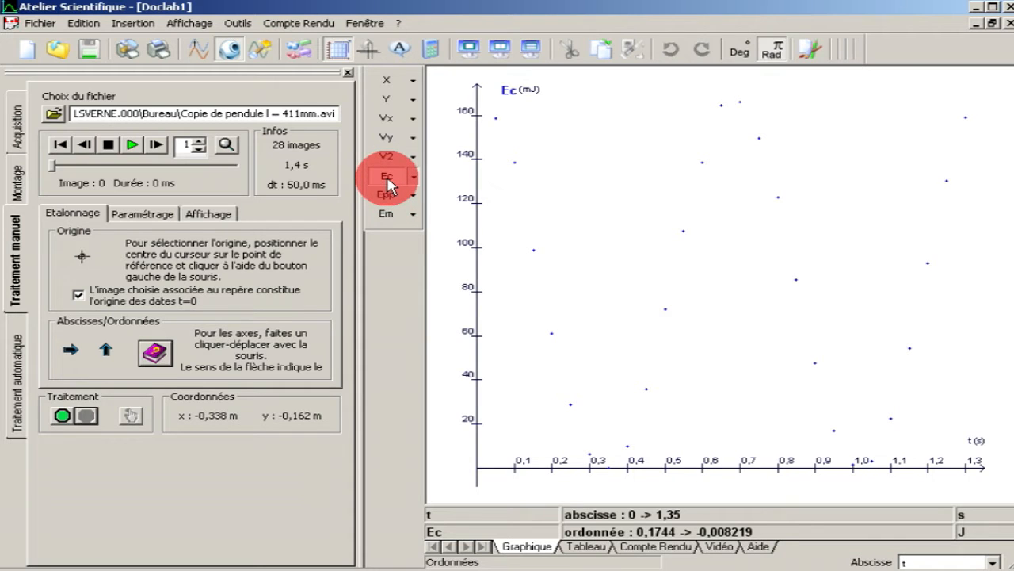
{"action": "left_click", "coordinate": [387, 196]}
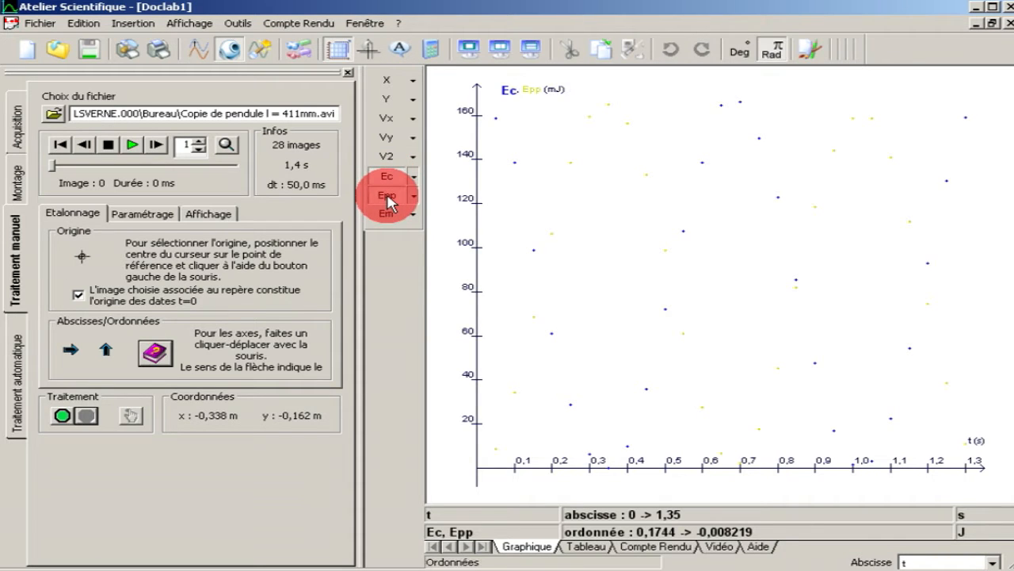
Colour the Epp curve red (Rouge) and add the Em curve to the energy graph against t
{"action": "left_click", "coordinate": [413, 196]}
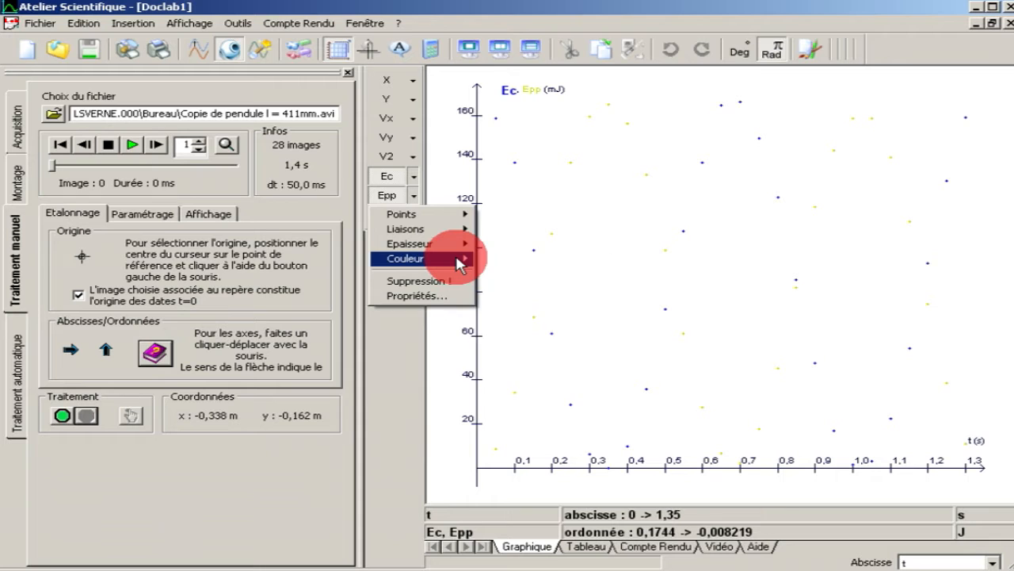
{"action": "mouse_move", "coordinate": [464, 260]}
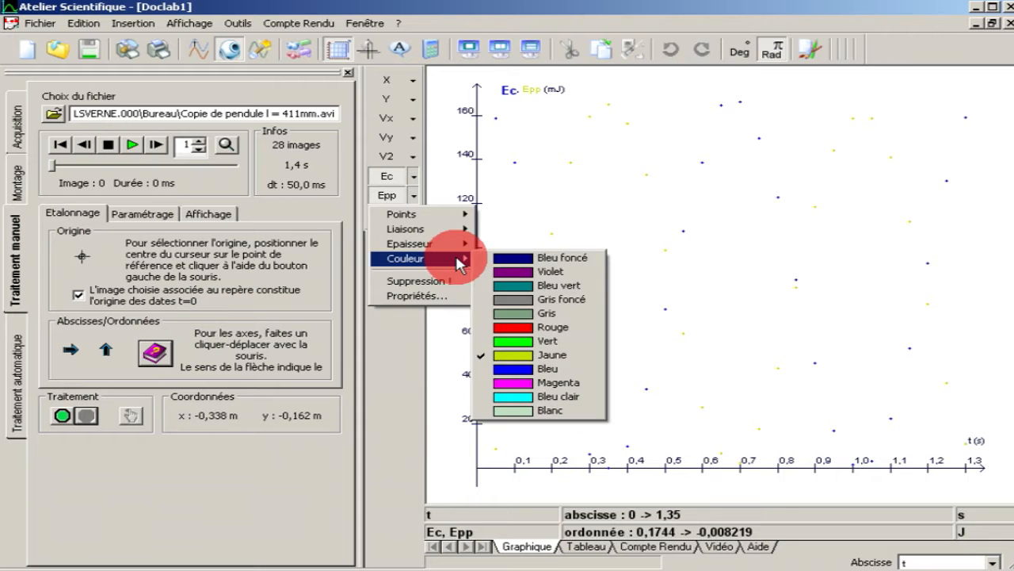
{"action": "left_click", "coordinate": [529, 327]}
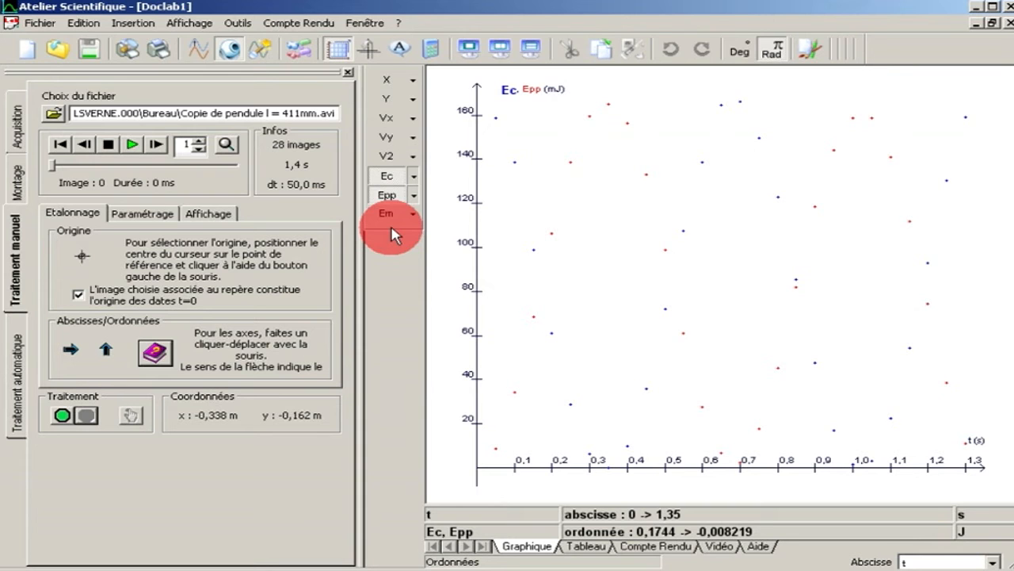
{"action": "left_click", "coordinate": [392, 229]}
{"action": "left_click_drag", "start_coordinate": [486, 163], "coordinate": [494, 226]}
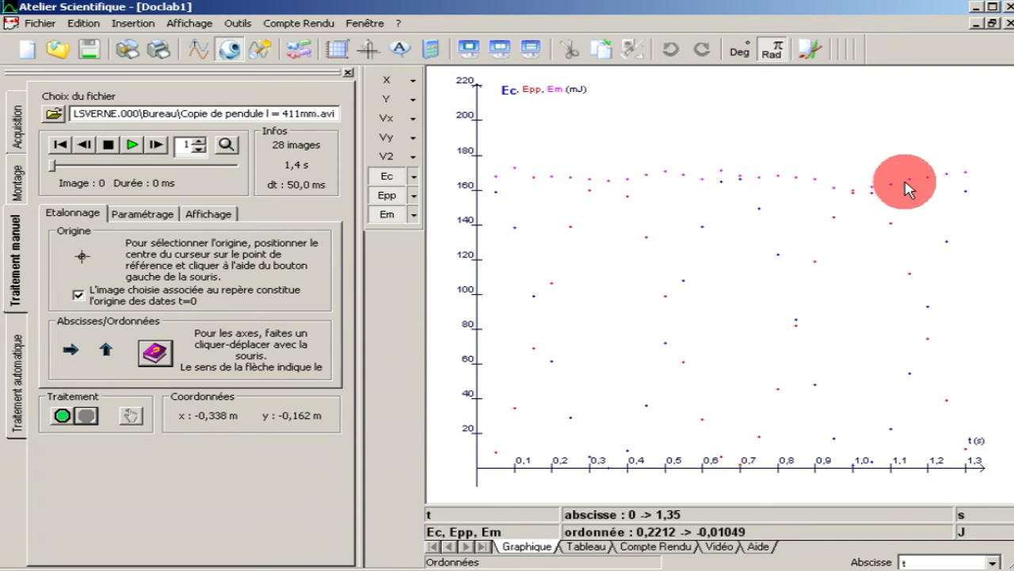
Model Em(t) with the predefined straight-line model (Droite) and check its slope parameter a
{"action": "left_click", "coordinate": [199, 54]}
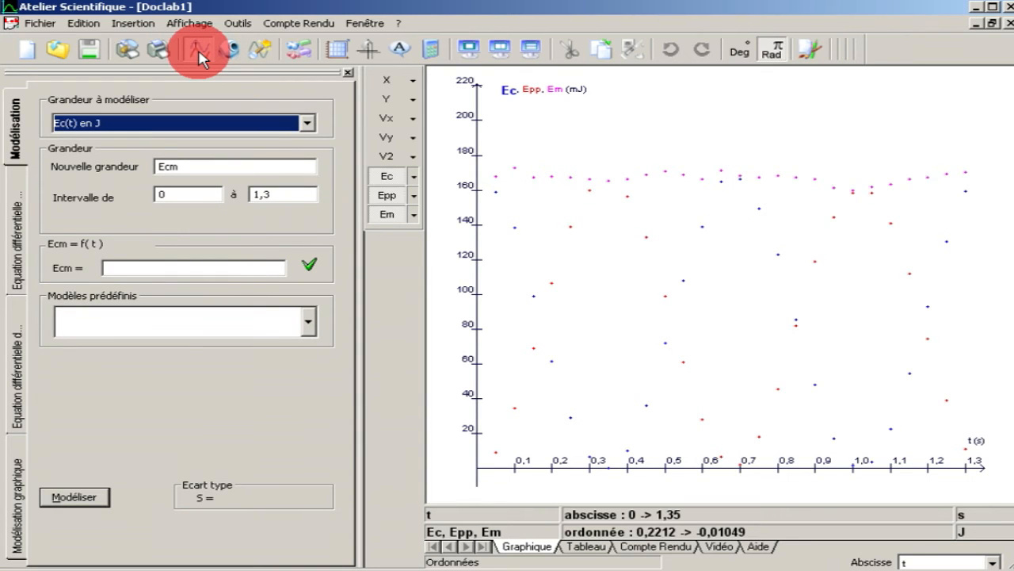
{"action": "left_click", "coordinate": [307, 123]}
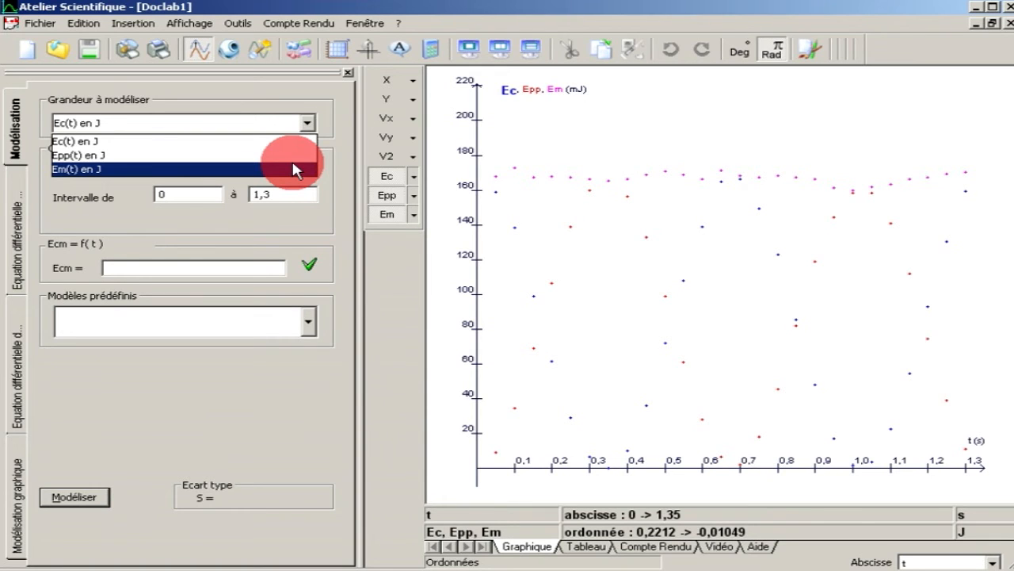
{"action": "left_click", "coordinate": [295, 169]}
{"action": "left_click", "coordinate": [309, 323]}
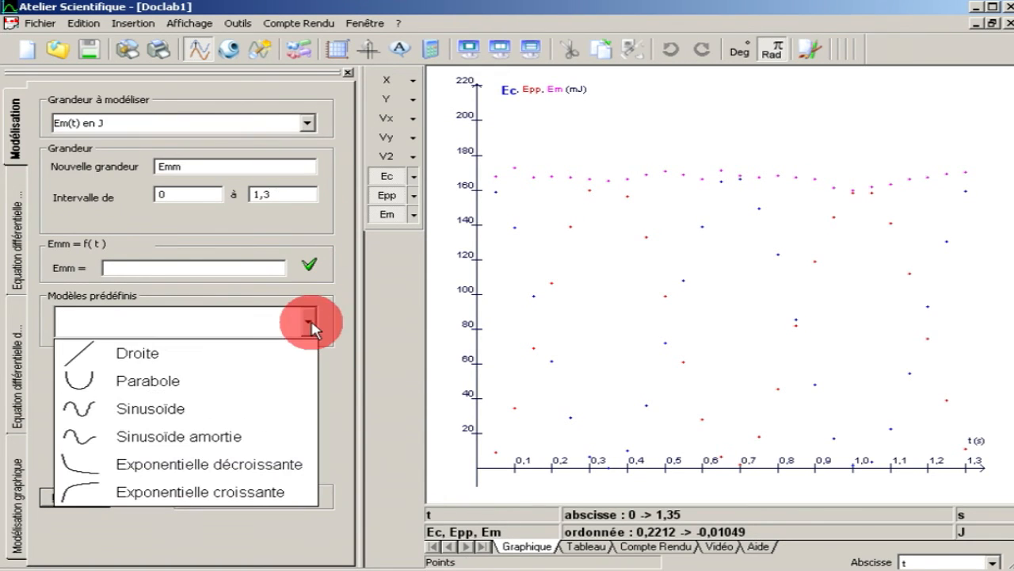
{"action": "left_click", "coordinate": [309, 347]}
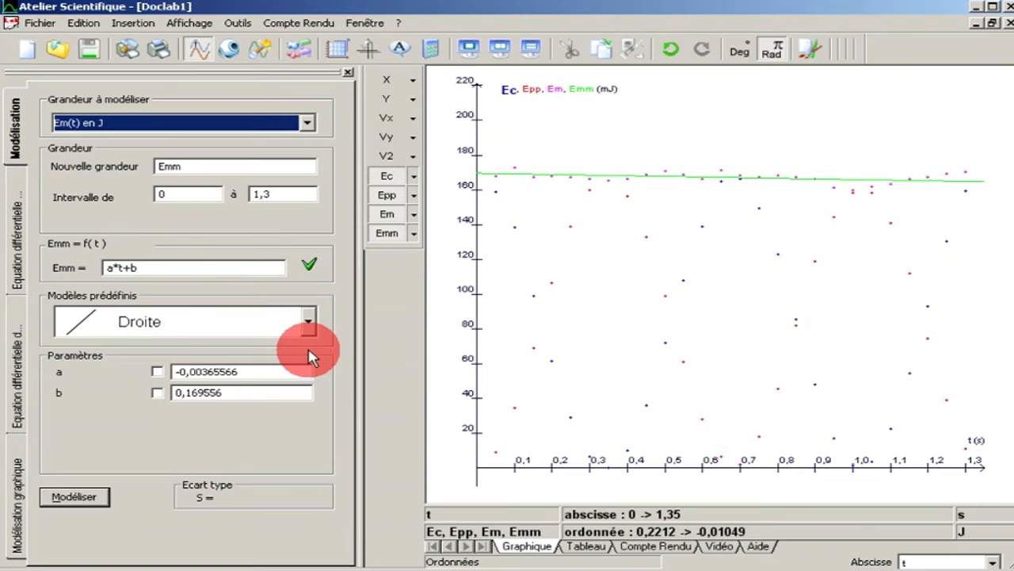
{"action": "left_click_drag", "start_coordinate": [238, 372], "coordinate": [154, 396]}
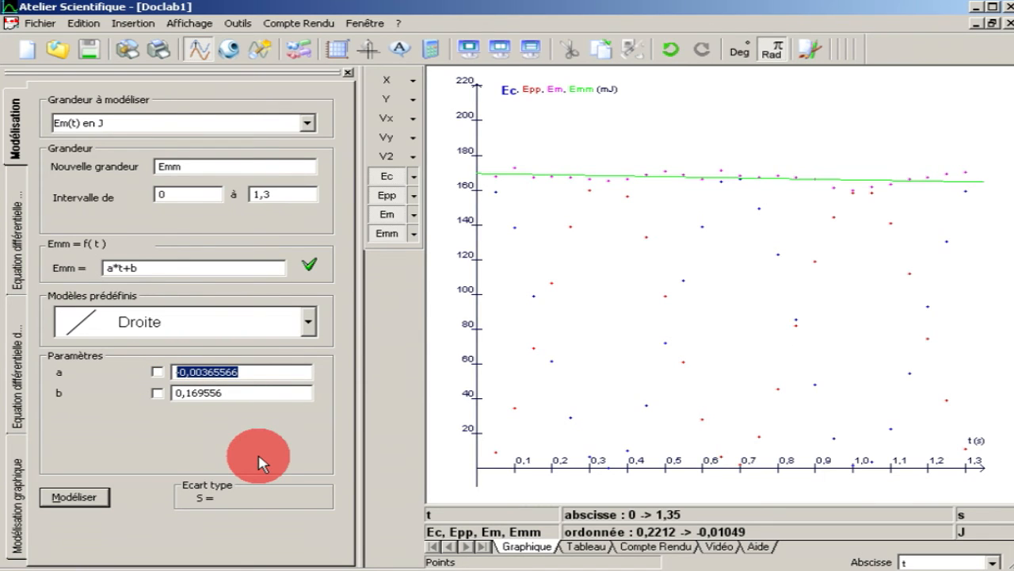
{"action": "left_click", "coordinate": [255, 372]}
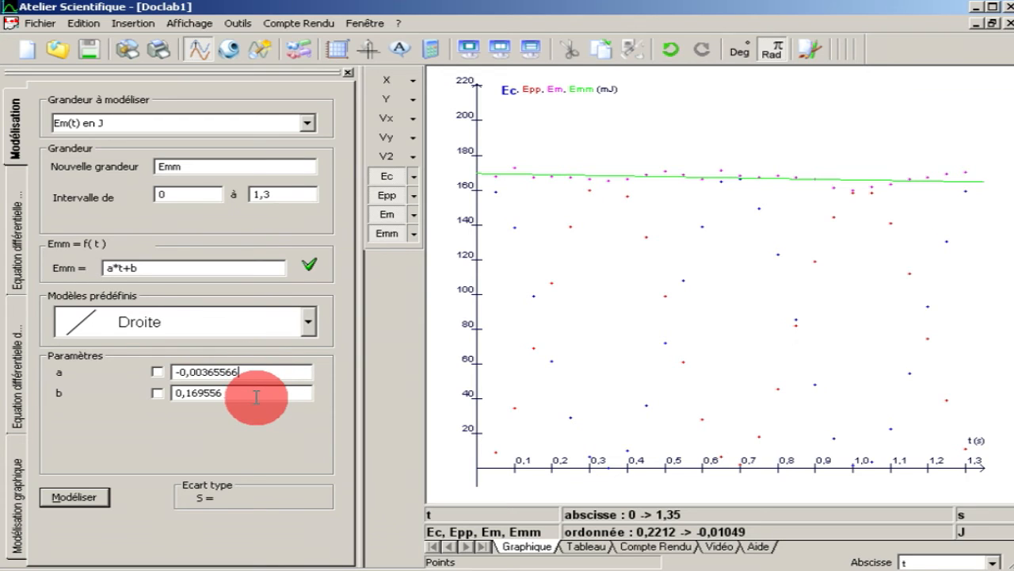